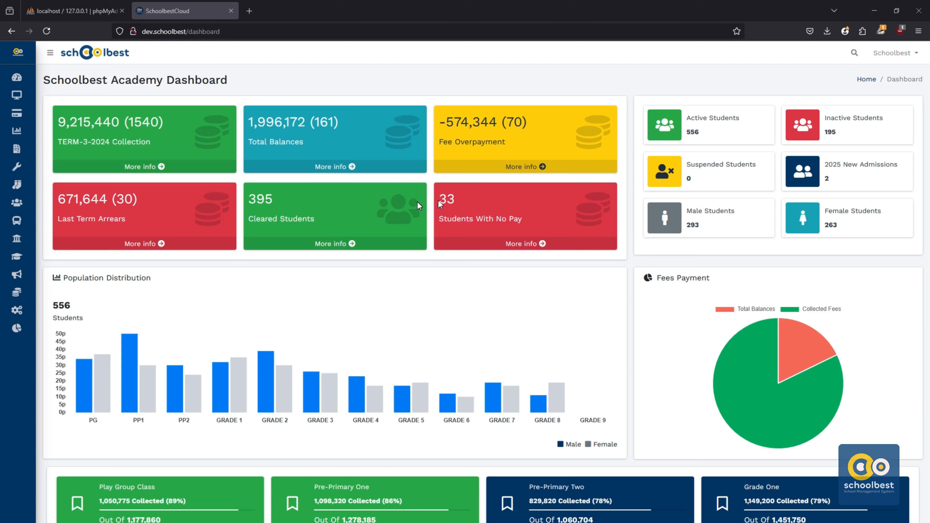
Open the student invoices list from the dashboard
{"action": "left_click", "coordinate": [288, 77]}
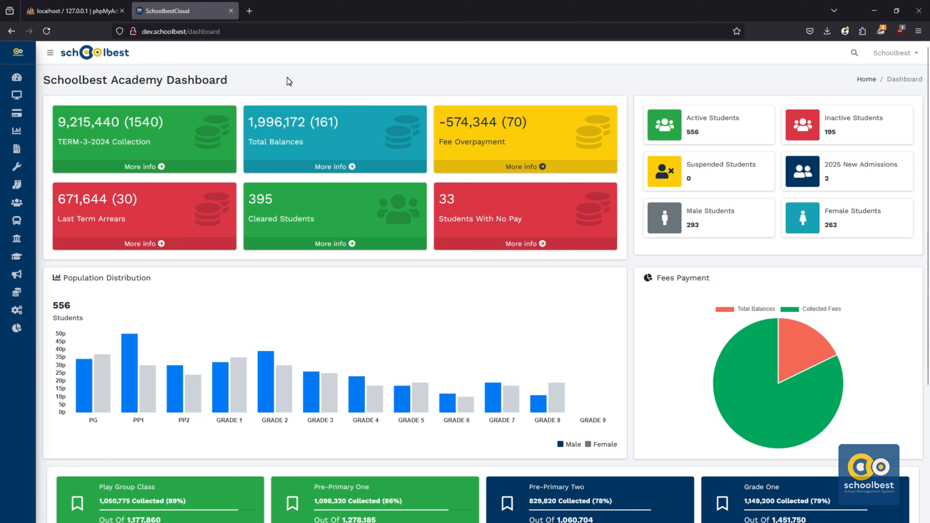
{"action": "mouse_move", "coordinate": [22, 105]}
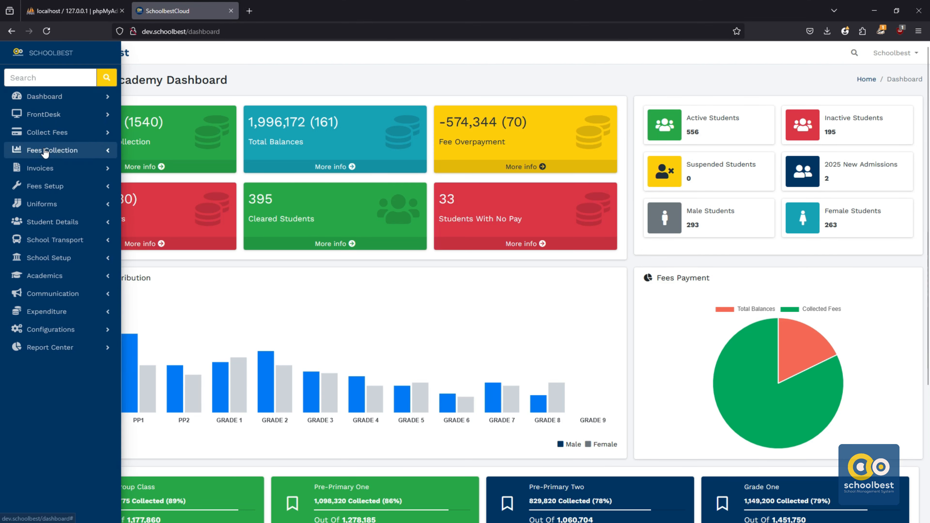
{"action": "left_click", "coordinate": [40, 170]}
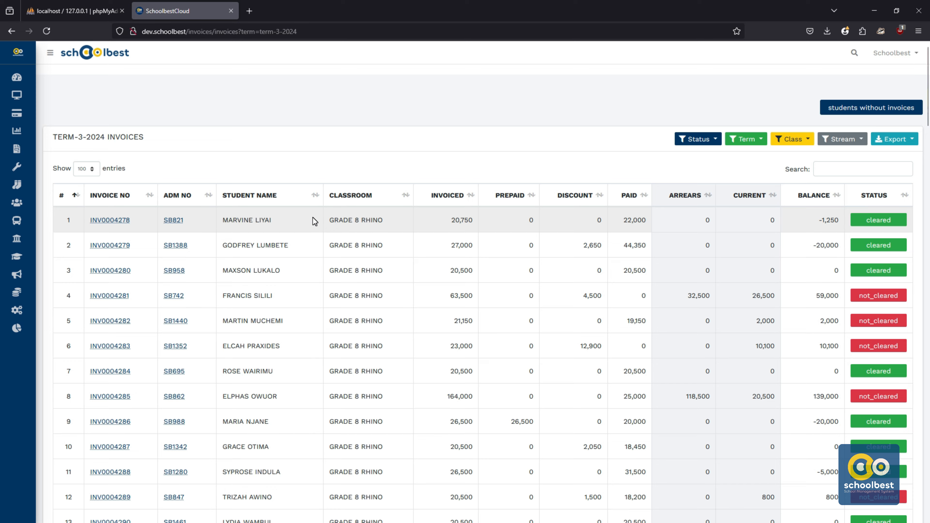
Examine the TERM-3-2024 invoice list, comparing invoiced and prepaid amounts, and the fourth student's arrears, current amount, balance and status
{"action": "scroll", "coordinate": [312, 218], "scroll_direction": "down", "scroll_amount": 10}
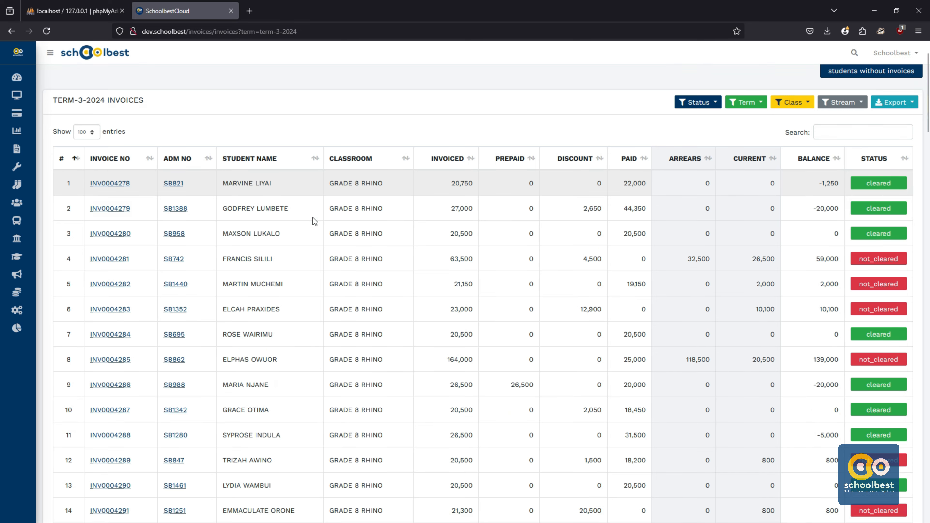
{"action": "scroll", "coordinate": [315, 221], "scroll_direction": "down", "scroll_amount": 5}
{"action": "scroll", "coordinate": [314, 222], "scroll_direction": "up", "scroll_amount": 15}
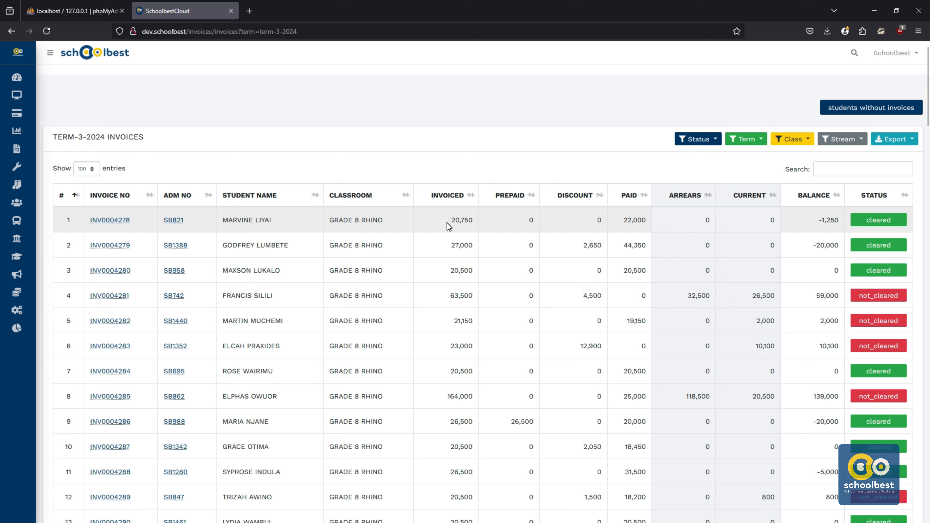
{"action": "left_click_drag", "start_coordinate": [447, 222], "coordinate": [533, 222]}
{"action": "left_click_drag", "start_coordinate": [687, 297], "coordinate": [708, 297]}
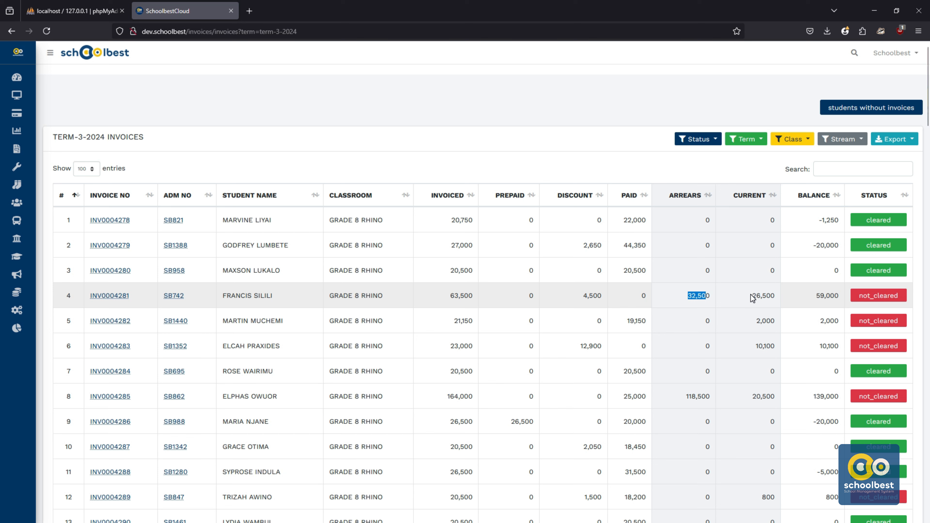
{"action": "left_click_drag", "start_coordinate": [752, 296], "coordinate": [772, 297]}
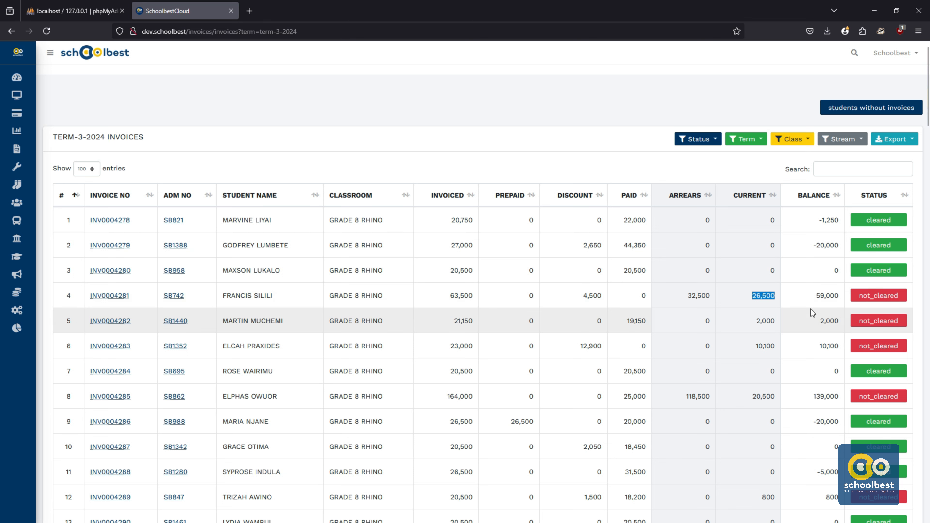
{"action": "left_click_drag", "start_coordinate": [814, 296], "coordinate": [840, 297]}
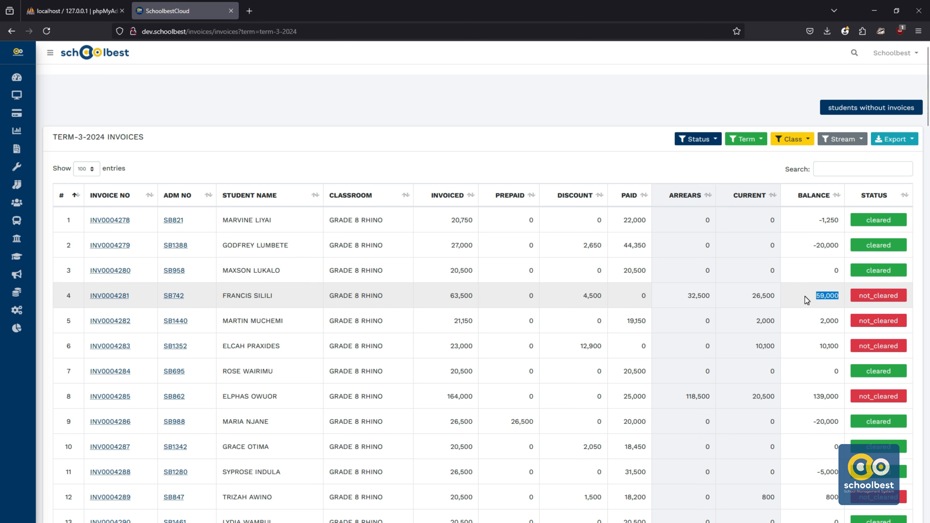
{"action": "left_click_drag", "start_coordinate": [687, 296], "coordinate": [779, 296]}
{"action": "left_click", "coordinate": [802, 297]}
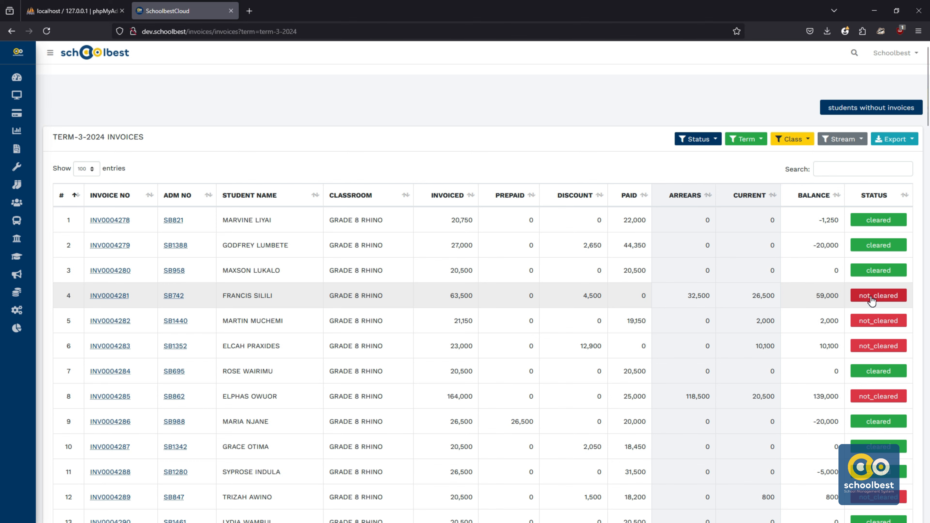
{"action": "scroll", "coordinate": [872, 314], "scroll_direction": "down", "scroll_amount": 5}
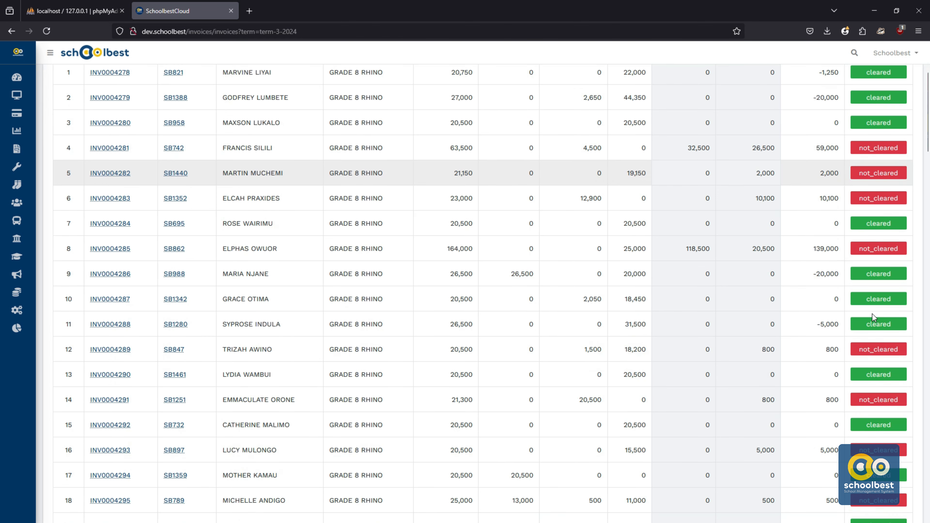
{"action": "scroll", "coordinate": [872, 314], "scroll_direction": "up", "scroll_amount": 5}
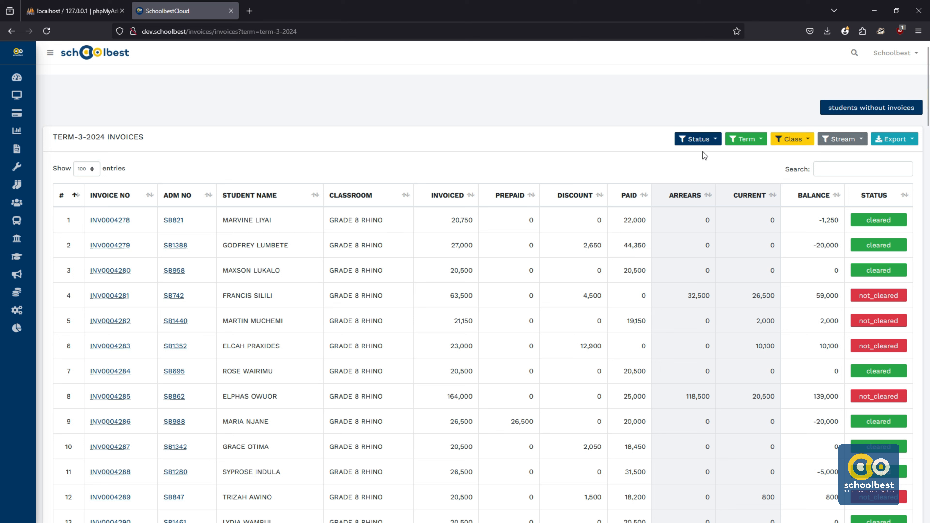
View only the cleared and only the overpaid invoices by status, and return the list to all invoices
{"action": "left_click", "coordinate": [704, 142]}
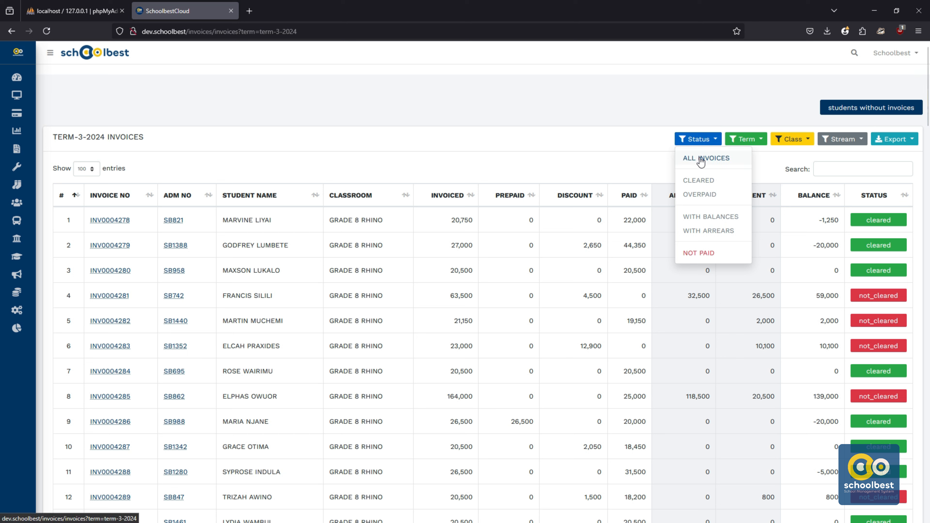
{"action": "left_click", "coordinate": [698, 181]}
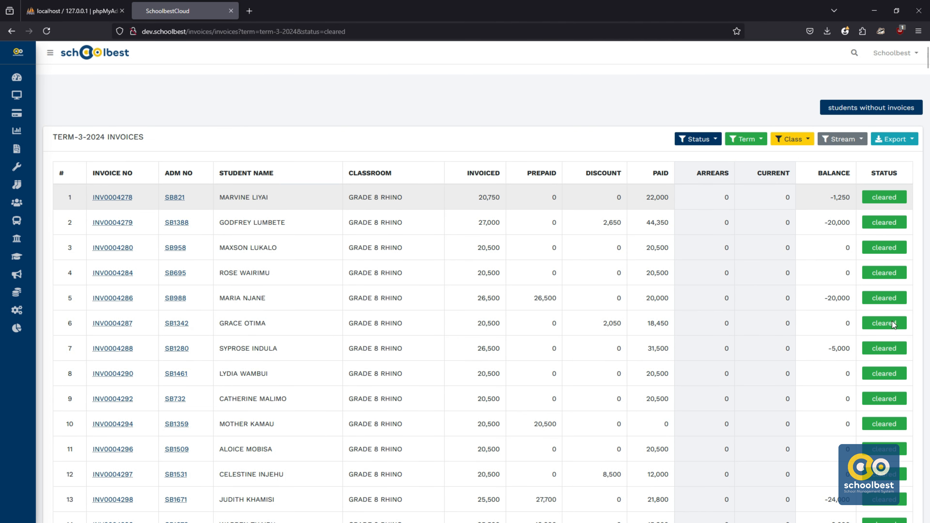
{"action": "left_click", "coordinate": [701, 139]}
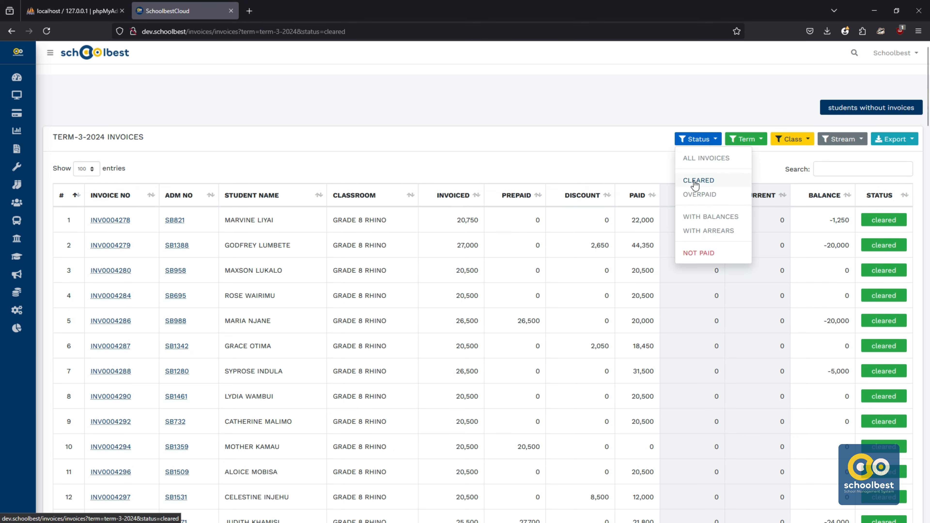
{"action": "left_click", "coordinate": [700, 196]}
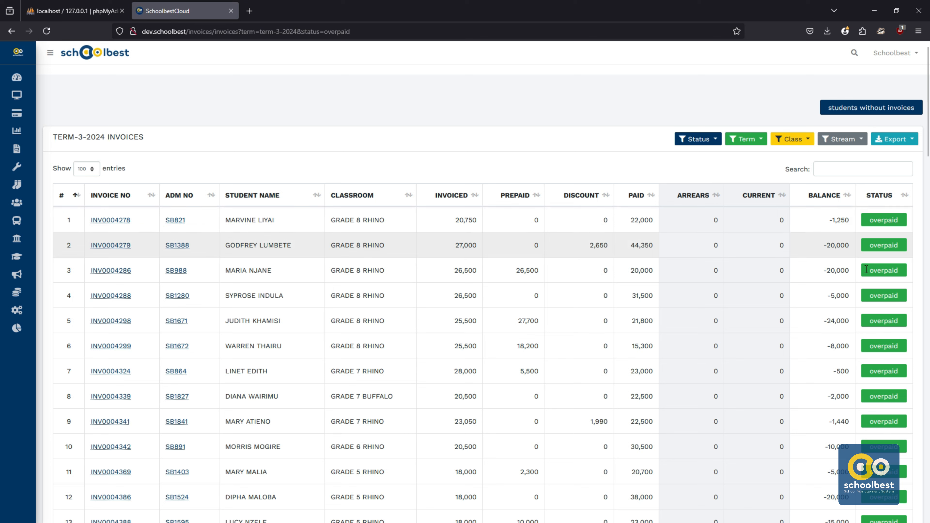
{"action": "left_click", "coordinate": [700, 140]}
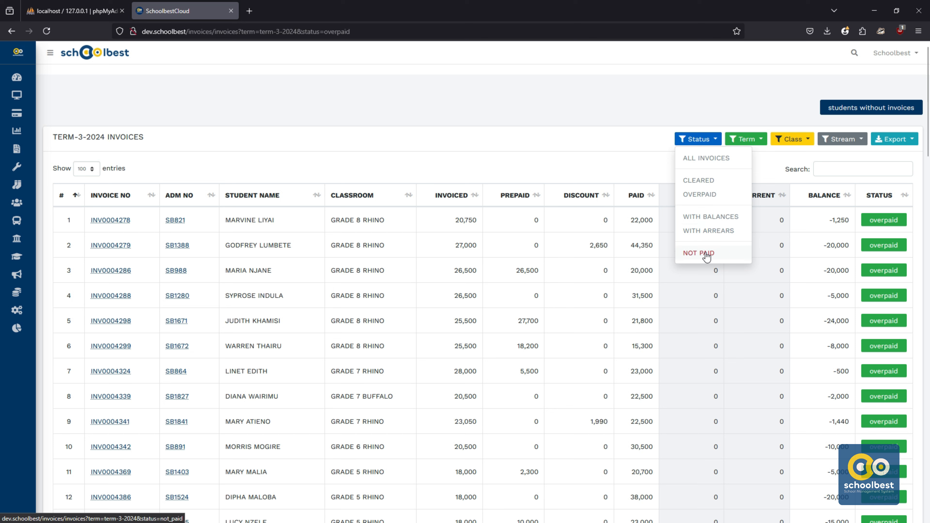
{"action": "left_click", "coordinate": [705, 158]}
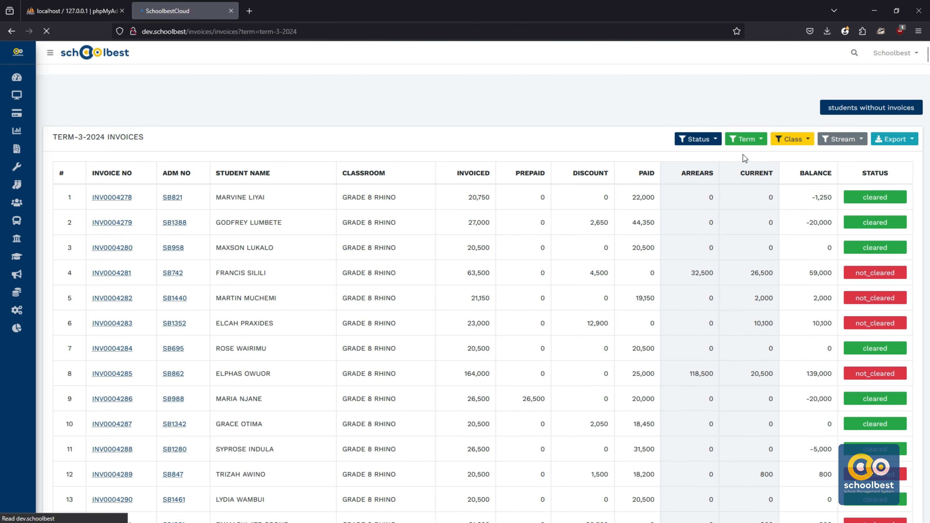
Review the term, class and stream filter options and the export formats available for the invoice list
{"action": "left_click", "coordinate": [754, 145]}
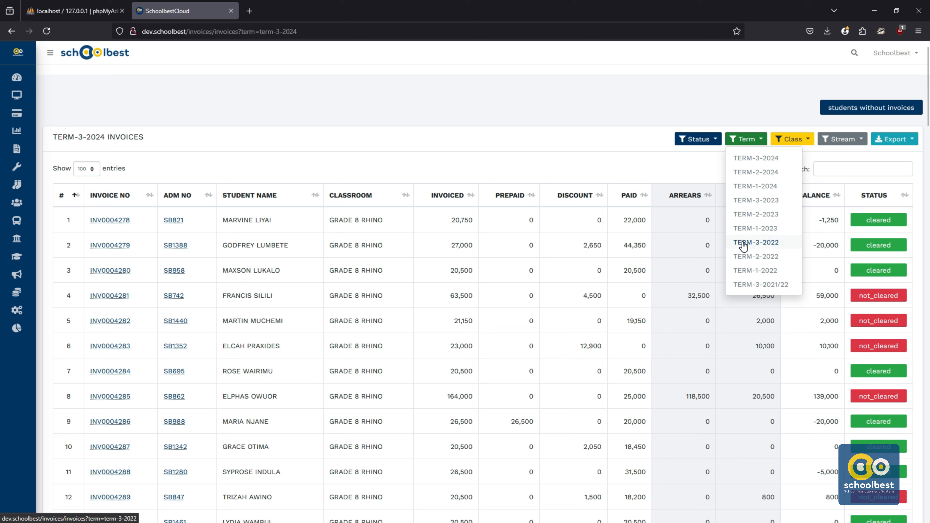
{"action": "left_click", "coordinate": [802, 142]}
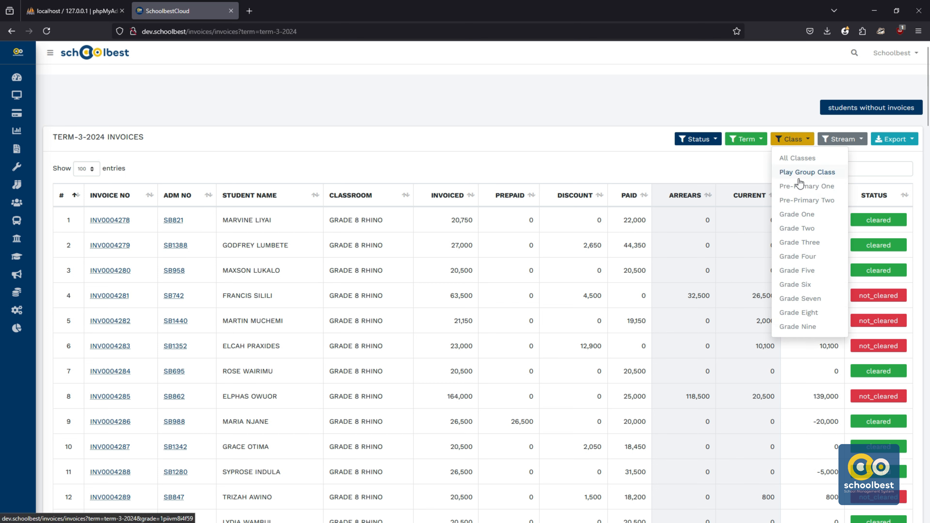
{"action": "left_click", "coordinate": [842, 142]}
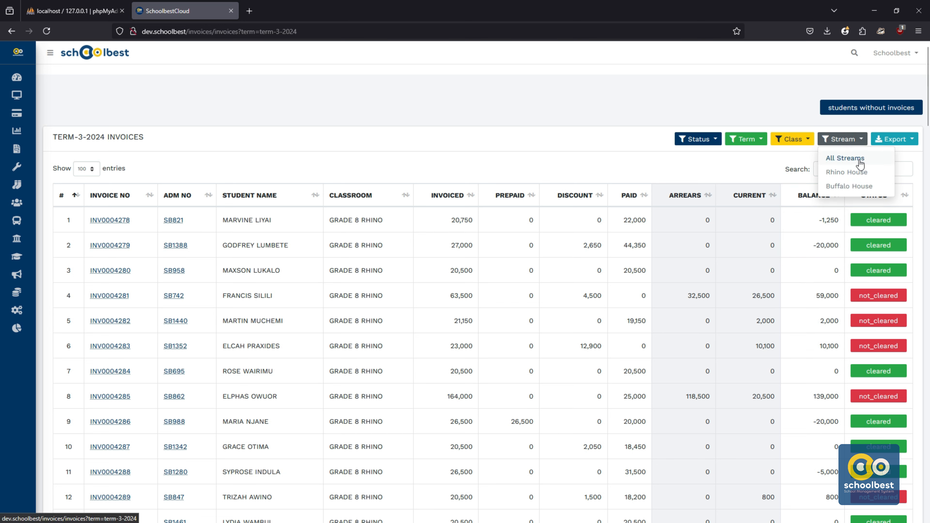
{"action": "left_click", "coordinate": [907, 143]}
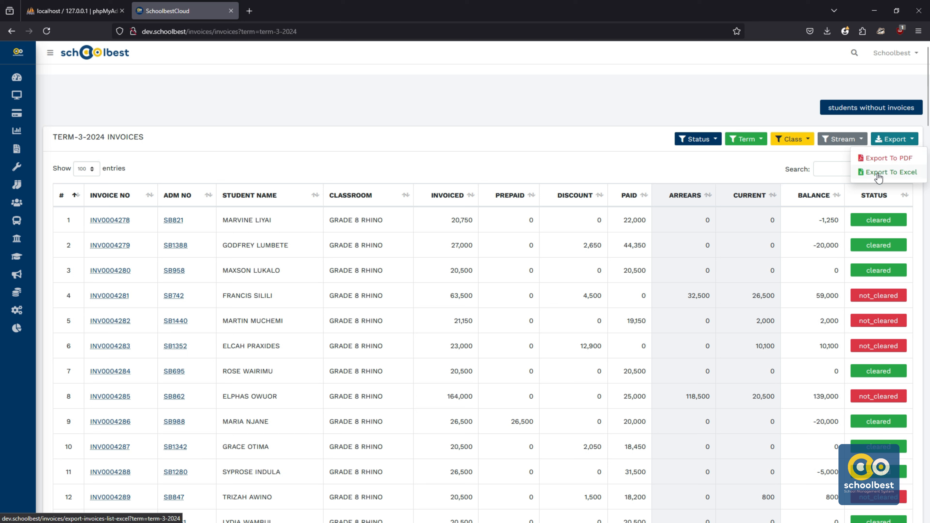
{"action": "left_click", "coordinate": [596, 136]}
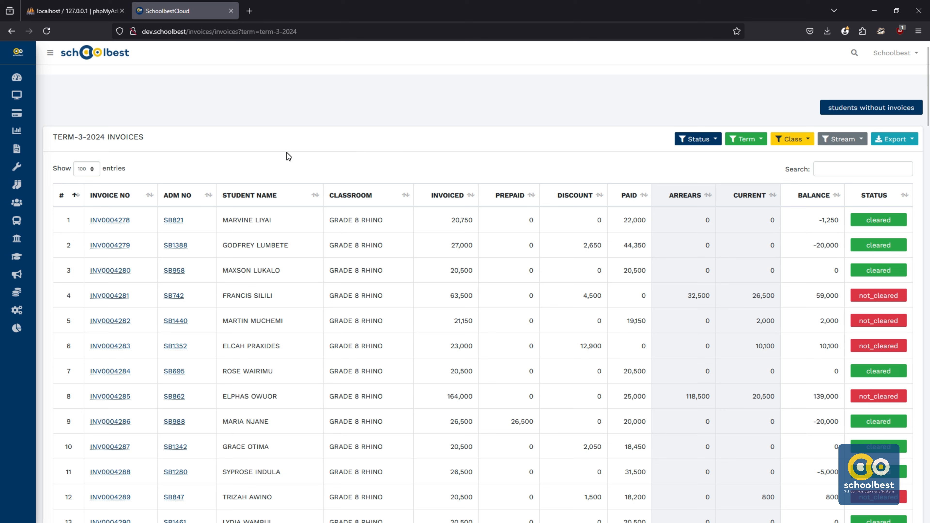
Open the second invoice in the list and look through it down to the payment details
{"action": "left_click", "coordinate": [112, 248]}
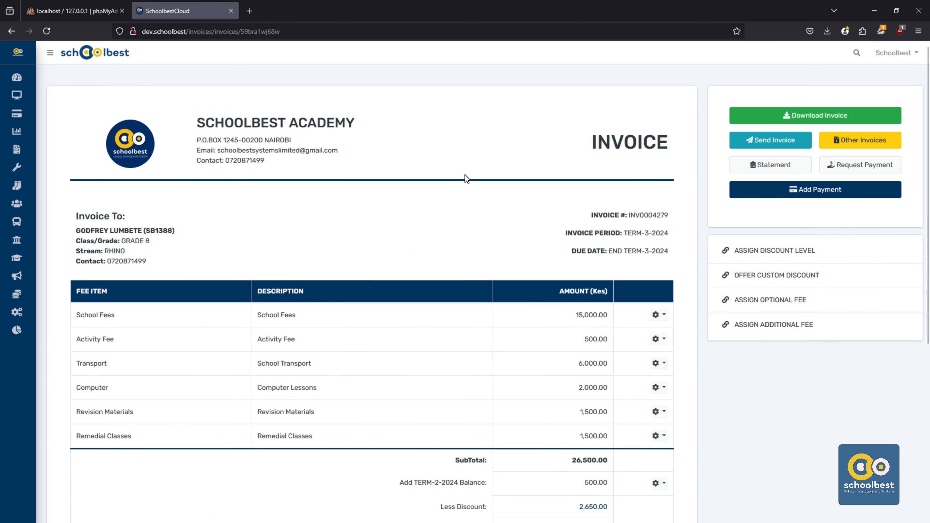
{"action": "scroll", "coordinate": [465, 175], "scroll_direction": "down", "scroll_amount": 6}
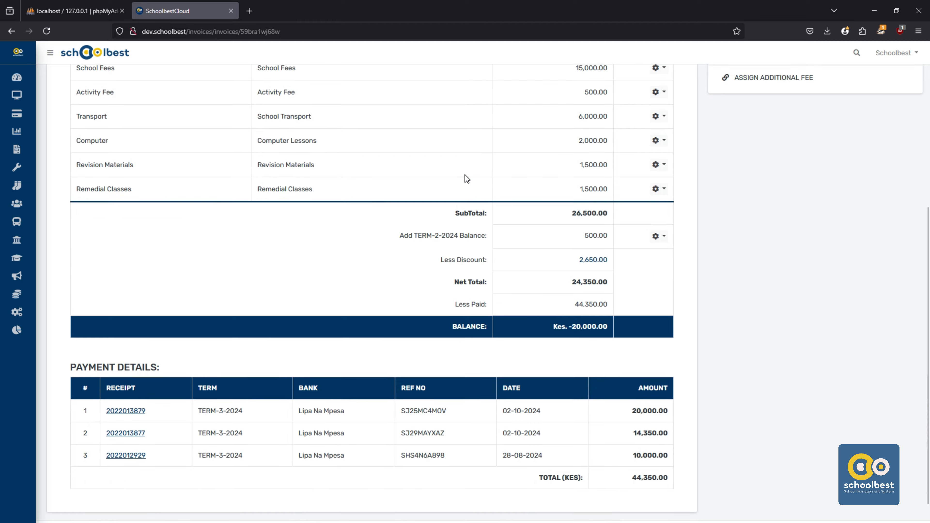
{"action": "scroll", "coordinate": [467, 179], "scroll_direction": "up", "scroll_amount": 7}
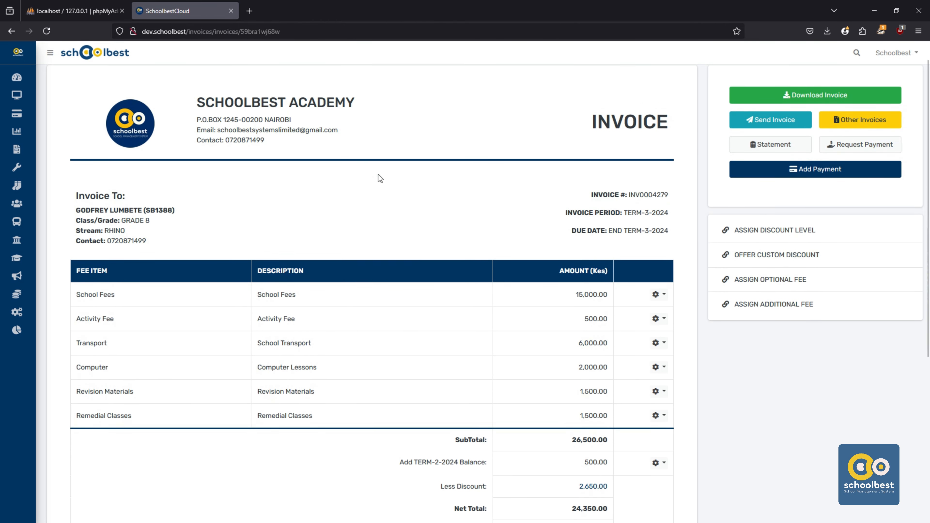
Examine the invoice's student details, its fee items with amounts, the subtotal and the TERM-2-2024 balance
{"action": "left_click_drag", "start_coordinate": [74, 208], "coordinate": [145, 239]}
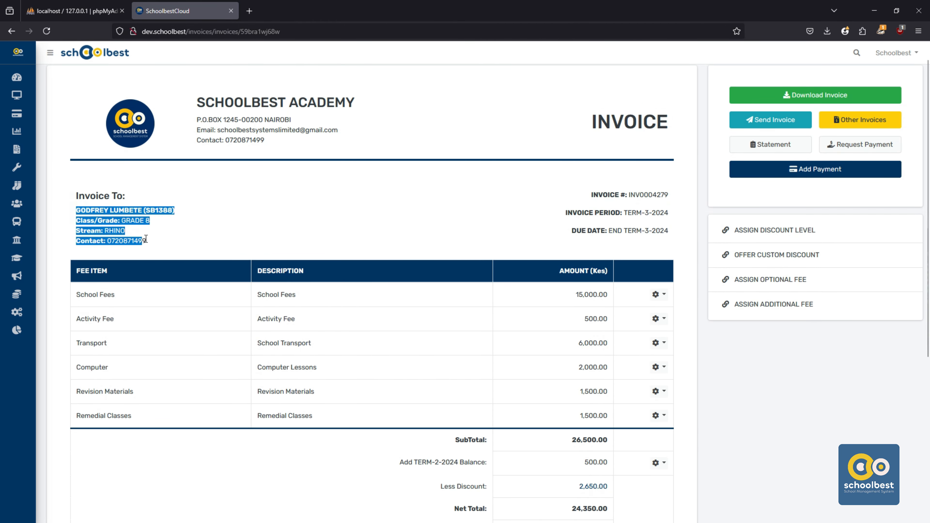
{"action": "scroll", "coordinate": [538, 261], "scroll_direction": "down", "scroll_amount": 1}
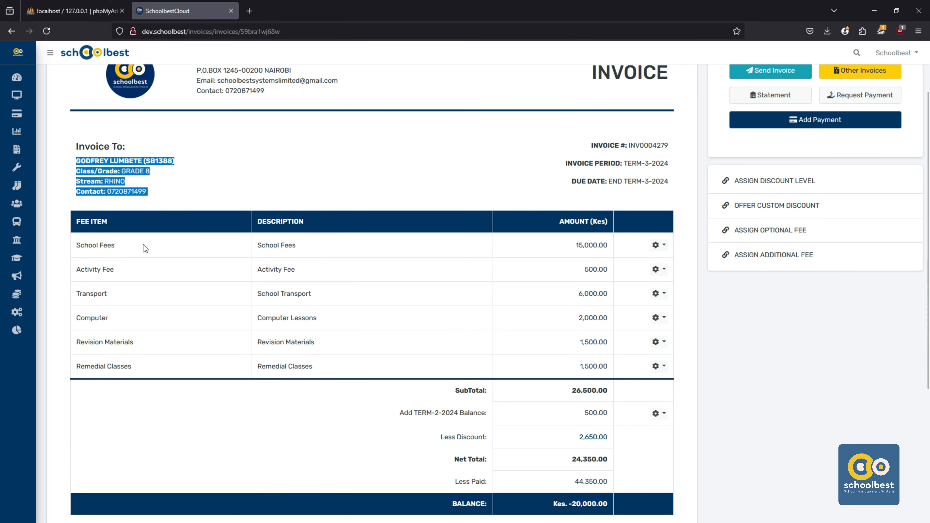
{"action": "left_click_drag", "start_coordinate": [75, 246], "coordinate": [607, 376]}
{"action": "scroll", "coordinate": [603, 369], "scroll_direction": "down", "scroll_amount": 2}
{"action": "left_click_drag", "start_coordinate": [568, 293], "coordinate": [609, 316]}
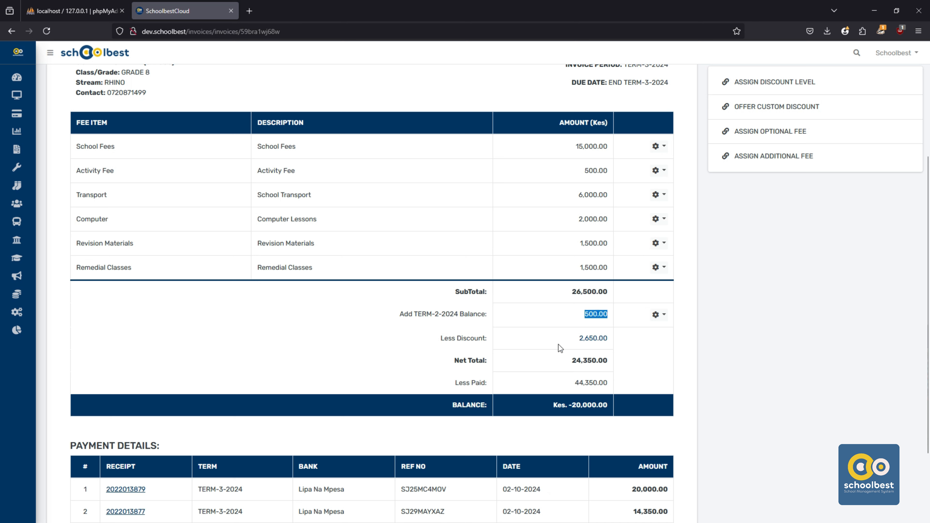
Inspect the discount list behind the invoice's discount amount, and review the net total, paid amount, balance and payment details
{"action": "left_click", "coordinate": [590, 341]}
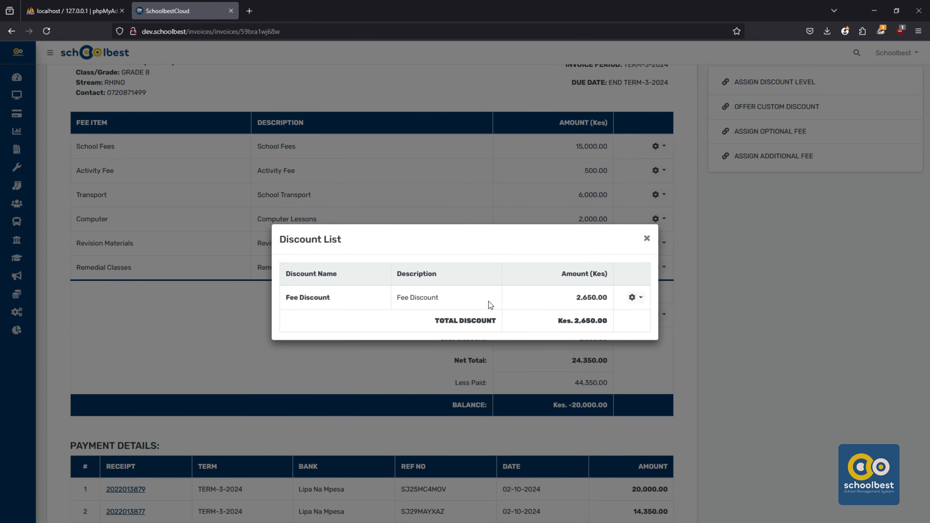
{"action": "left_click", "coordinate": [647, 240]}
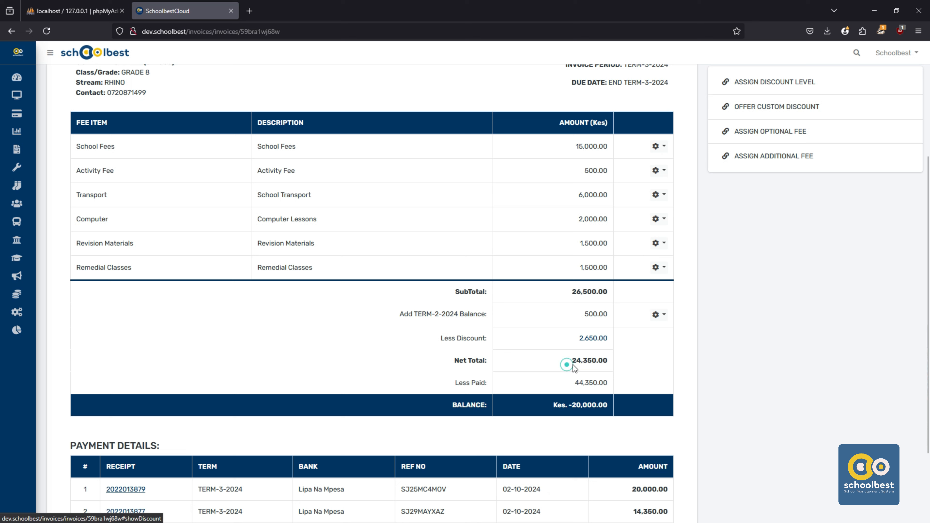
{"action": "left_click_drag", "start_coordinate": [562, 363], "coordinate": [609, 384]}
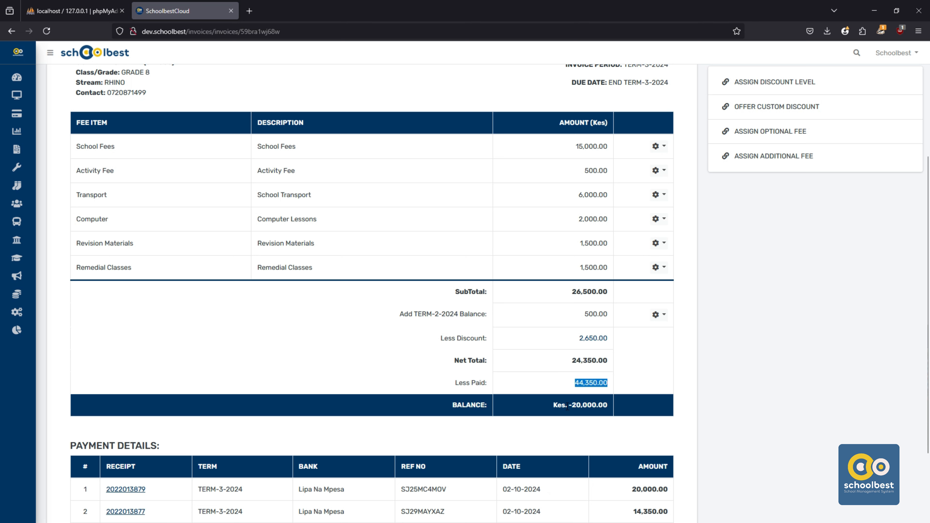
{"action": "left_click_drag", "start_coordinate": [569, 406], "coordinate": [611, 410]}
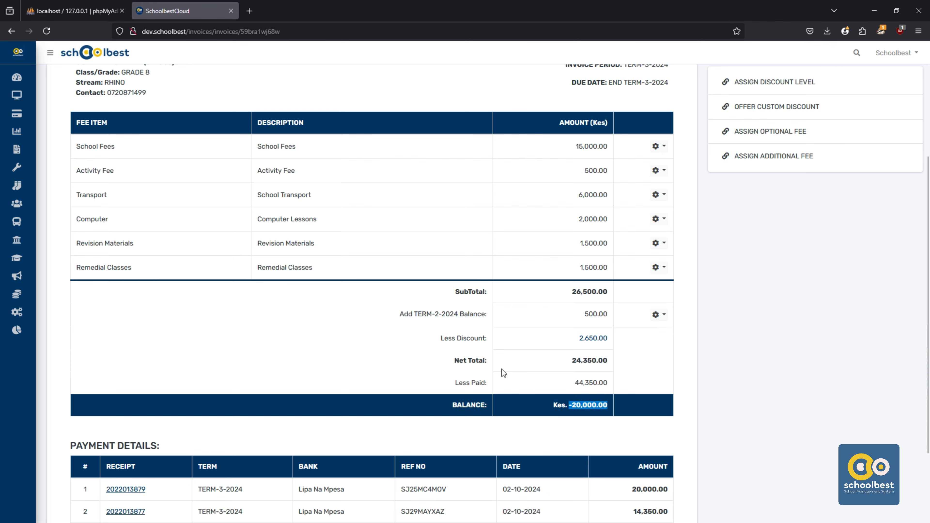
{"action": "scroll", "coordinate": [498, 368], "scroll_direction": "down", "scroll_amount": 3}
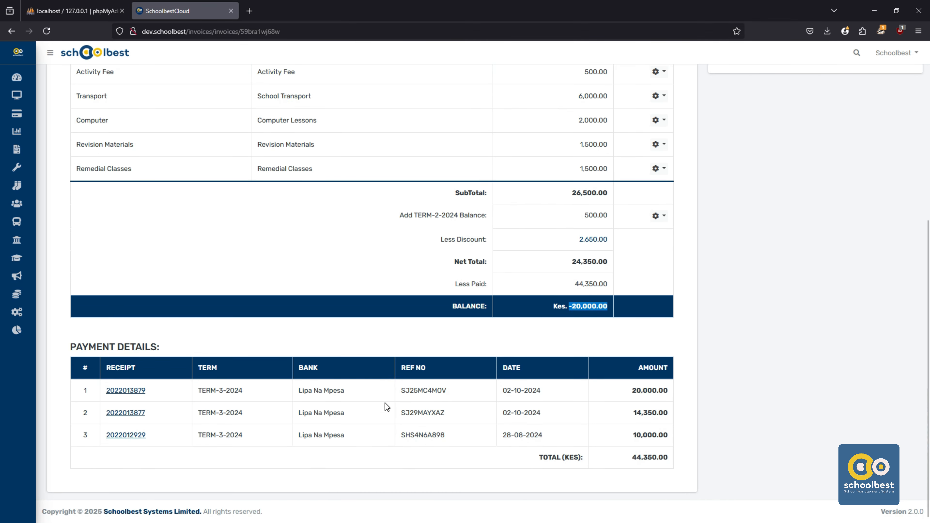
Show the edit and delete options for the School Fees item on the invoice
{"action": "scroll", "coordinate": [377, 243], "scroll_direction": "up", "scroll_amount": 2}
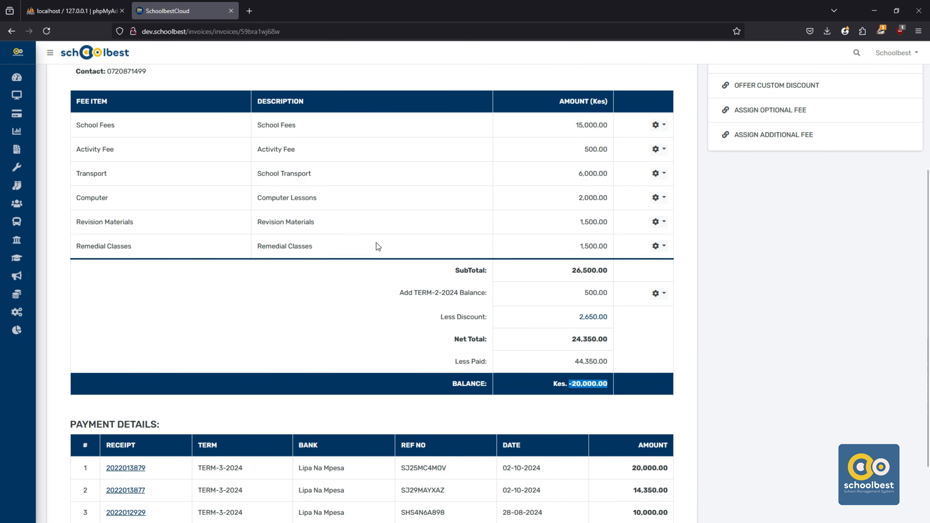
{"action": "scroll", "coordinate": [377, 246], "scroll_direction": "up", "scroll_amount": 2}
{"action": "left_click", "coordinate": [657, 196]}
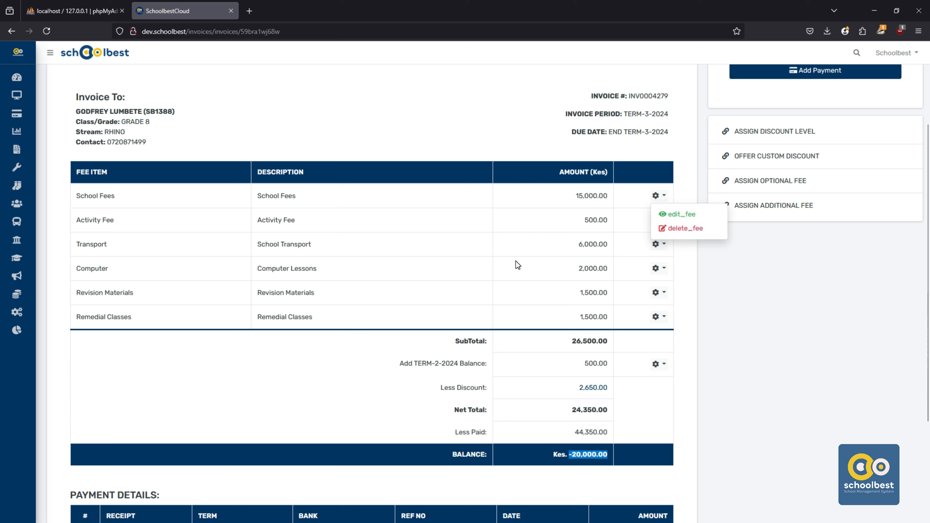
Show the edit and delete options for the TERM-2-2024 balance and for the Fee Discount in the invoice's discount list
{"action": "left_click", "coordinate": [665, 365]}
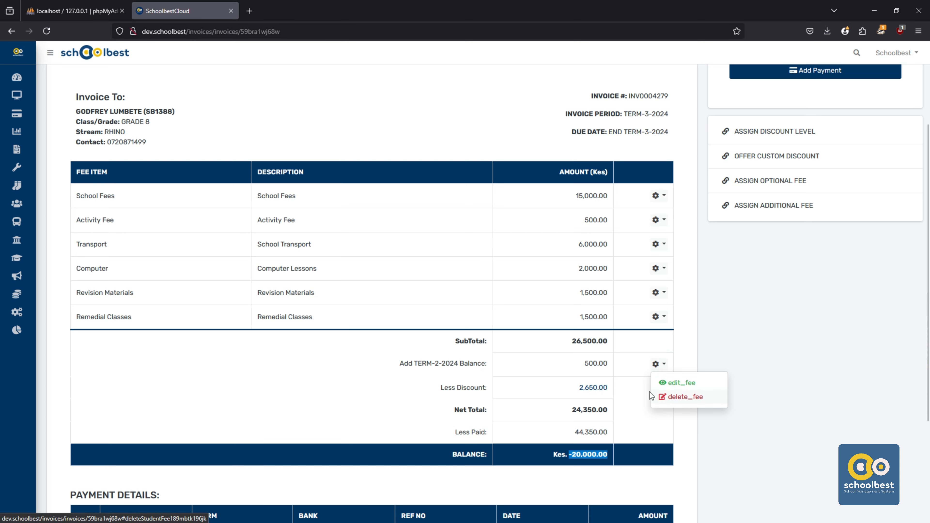
{"action": "left_click", "coordinate": [539, 394]}
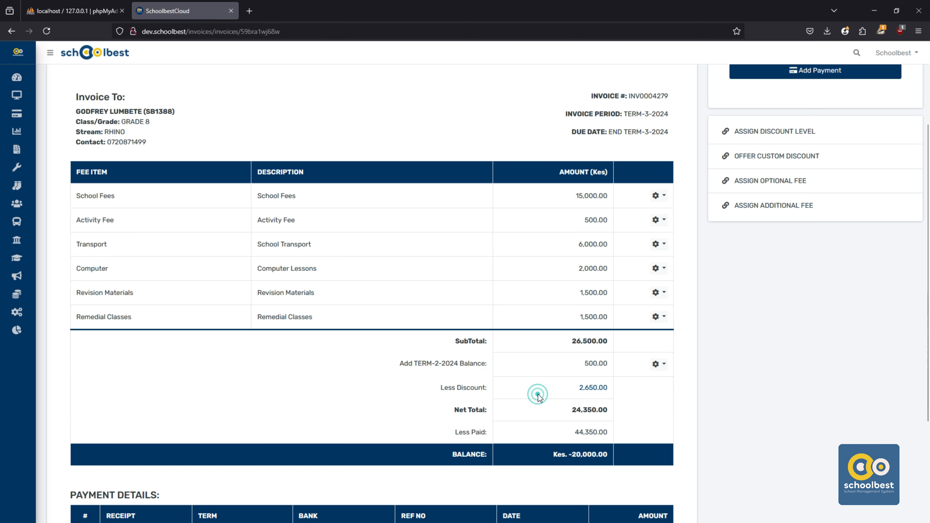
{"action": "left_click", "coordinate": [588, 395]}
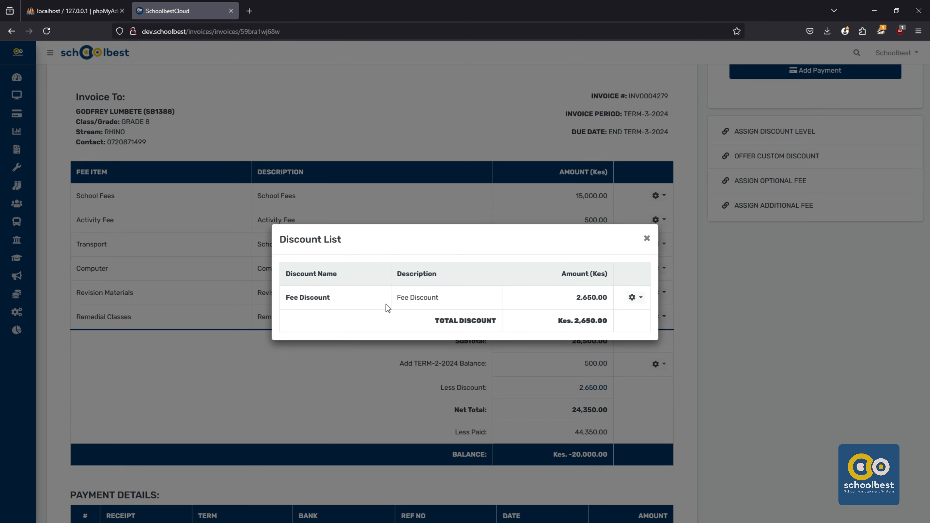
{"action": "left_click", "coordinate": [636, 299]}
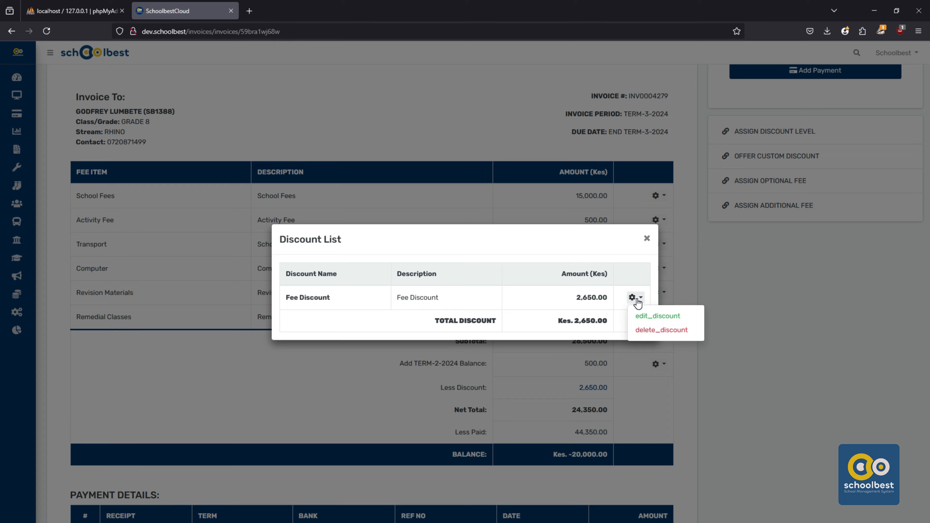
{"action": "left_click", "coordinate": [647, 239]}
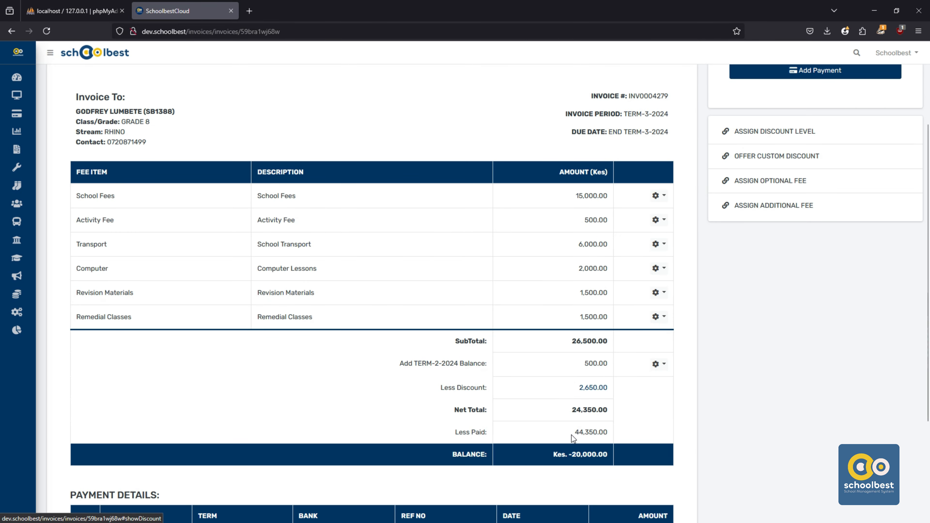
Download the invoice as a PDF, review its fee items, totals, payment details and payment banks, and return to the invoice page
{"action": "scroll", "coordinate": [571, 435], "scroll_direction": "down", "scroll_amount": 3}
{"action": "scroll", "coordinate": [571, 435], "scroll_direction": "up", "scroll_amount": 2}
{"action": "scroll", "coordinate": [572, 434], "scroll_direction": "up", "scroll_amount": 5}
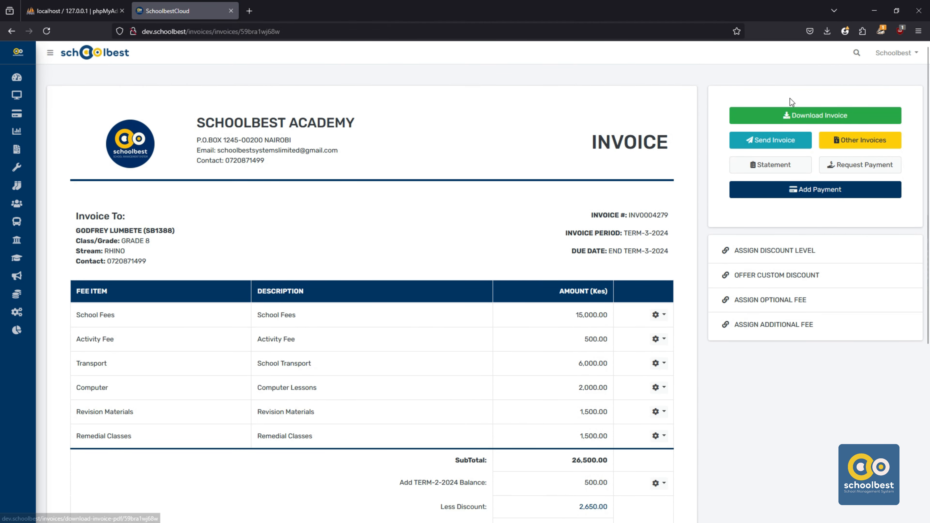
{"action": "left_click", "coordinate": [812, 116]}
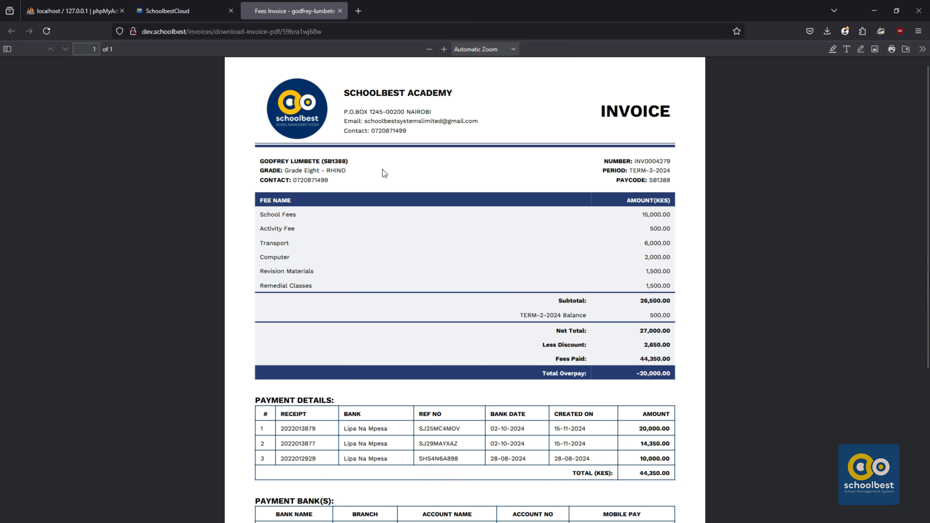
{"action": "scroll", "coordinate": [382, 169], "scroll_direction": "down", "scroll_amount": 5}
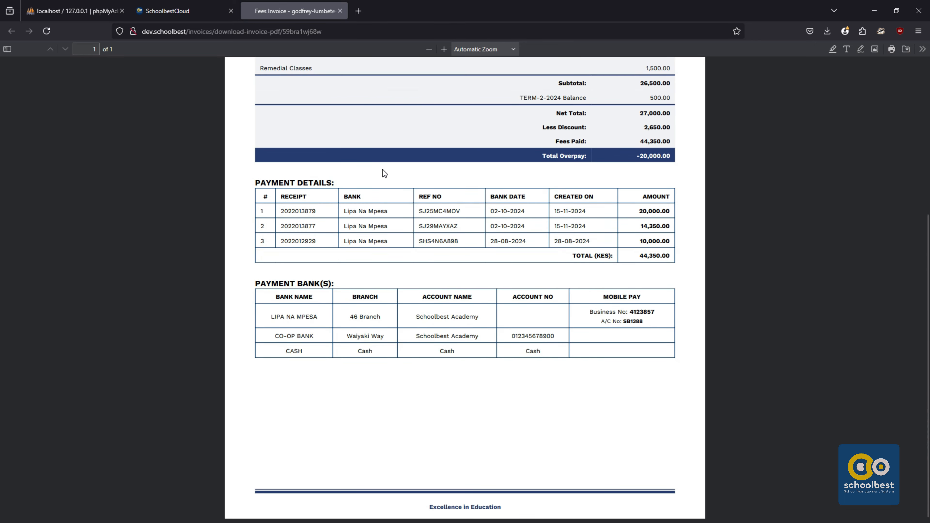
{"action": "scroll", "coordinate": [383, 169], "scroll_direction": "up", "scroll_amount": 5}
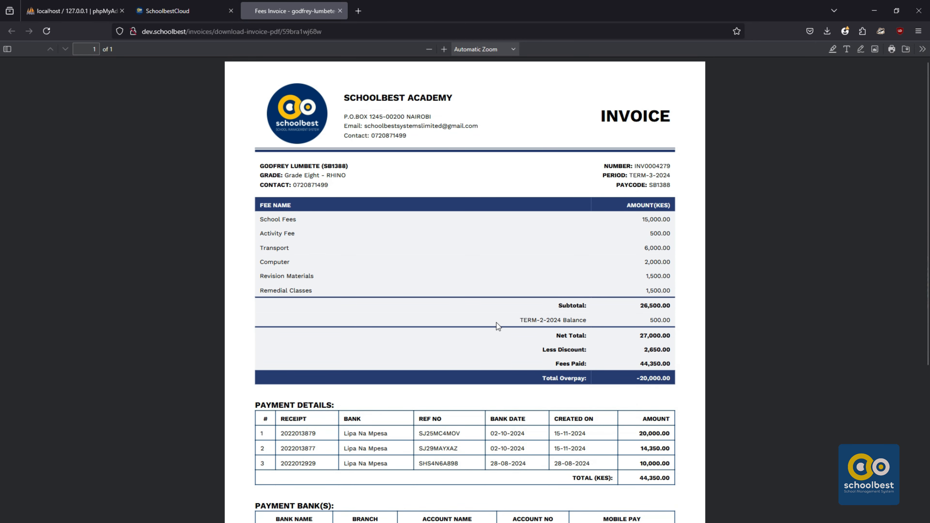
{"action": "scroll", "coordinate": [439, 267], "scroll_direction": "down", "scroll_amount": 3}
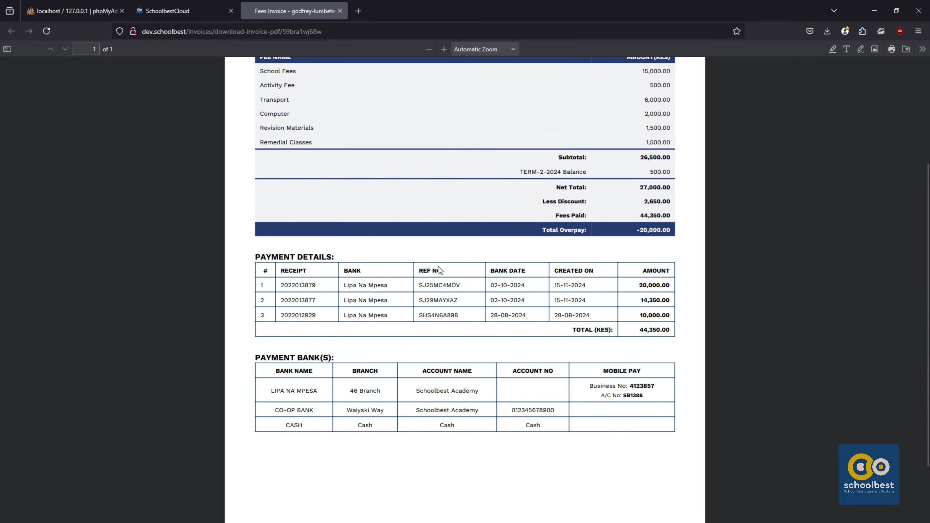
{"action": "scroll", "coordinate": [439, 271], "scroll_direction": "down", "scroll_amount": 1}
{"action": "scroll", "coordinate": [438, 266], "scroll_direction": "up", "scroll_amount": 4}
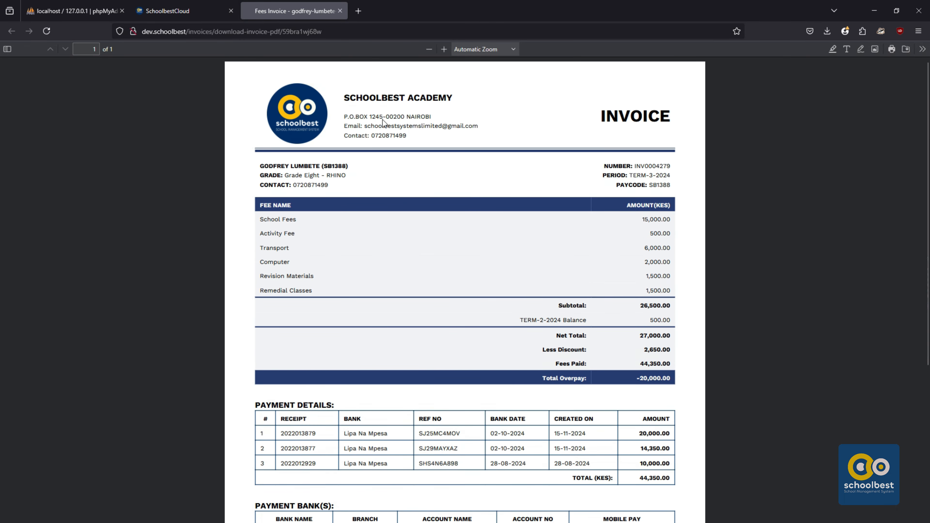
{"action": "left_click", "coordinate": [339, 12]}
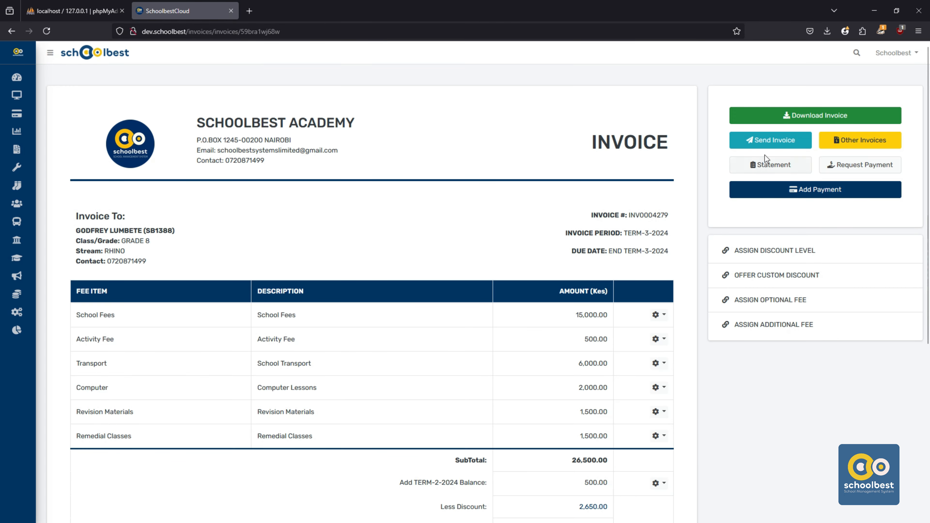
Show the option to email the invoice to the parent, check the recipient e-mail addresses, and cancel without sending
{"action": "left_click", "coordinate": [773, 146]}
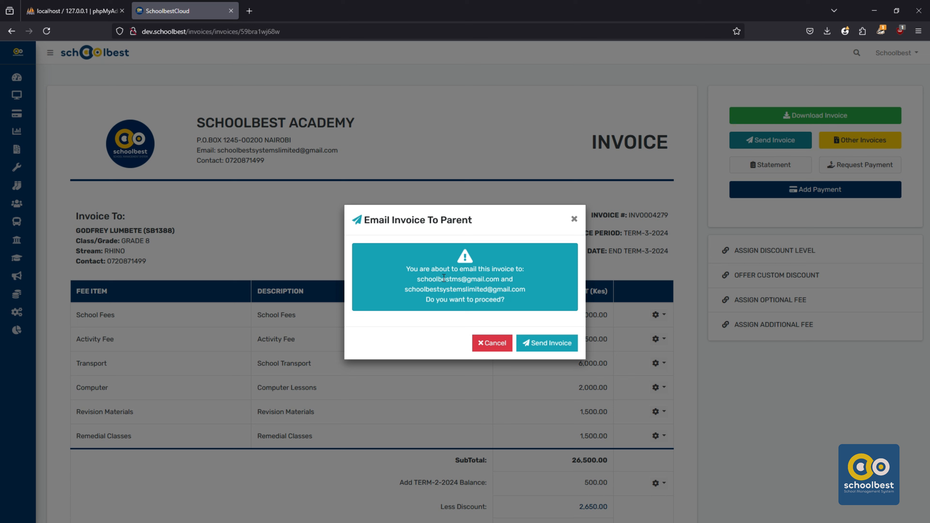
{"action": "double_click", "coordinate": [444, 279]}
{"action": "double_click", "coordinate": [448, 290]}
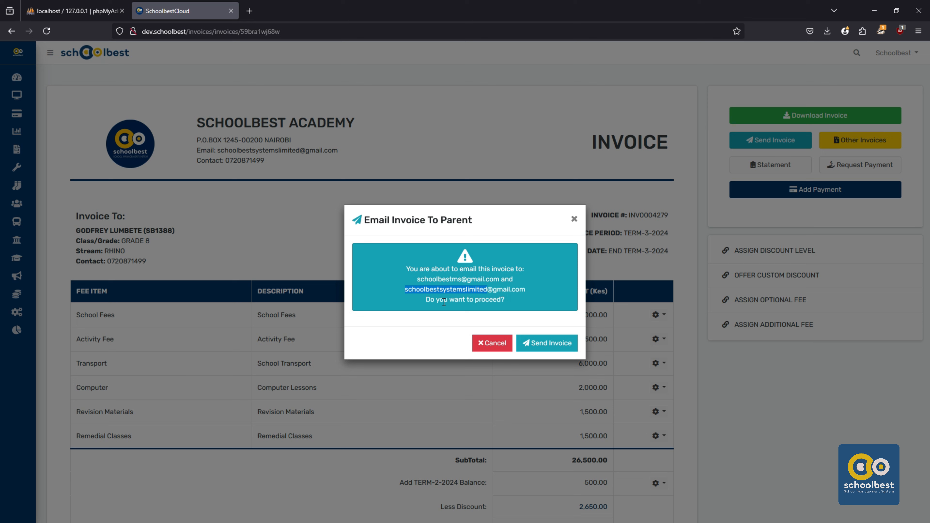
{"action": "double_click", "coordinate": [456, 281]}
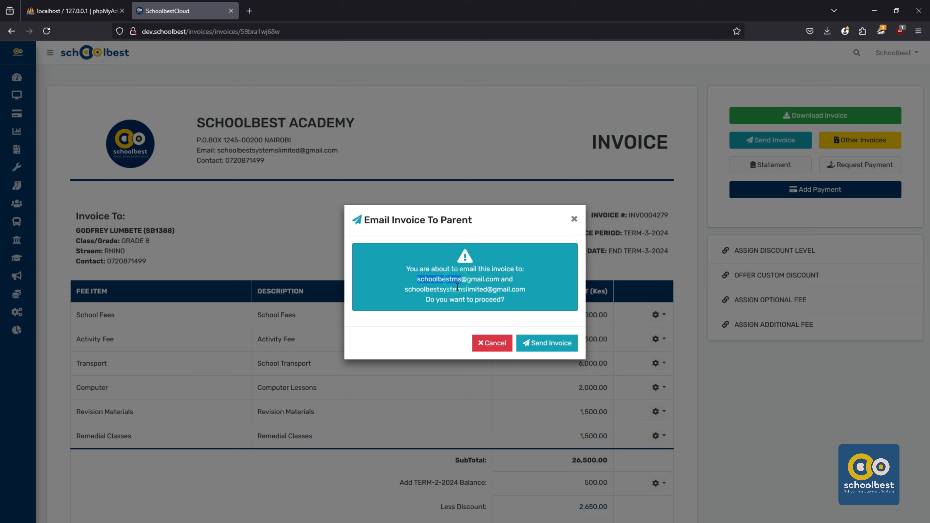
{"action": "double_click", "coordinate": [454, 288]}
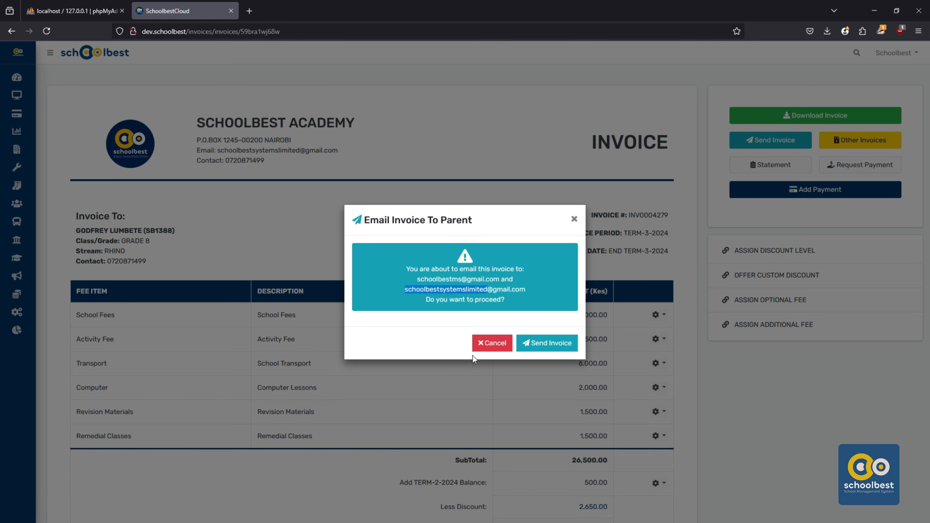
{"action": "left_click", "coordinate": [484, 346]}
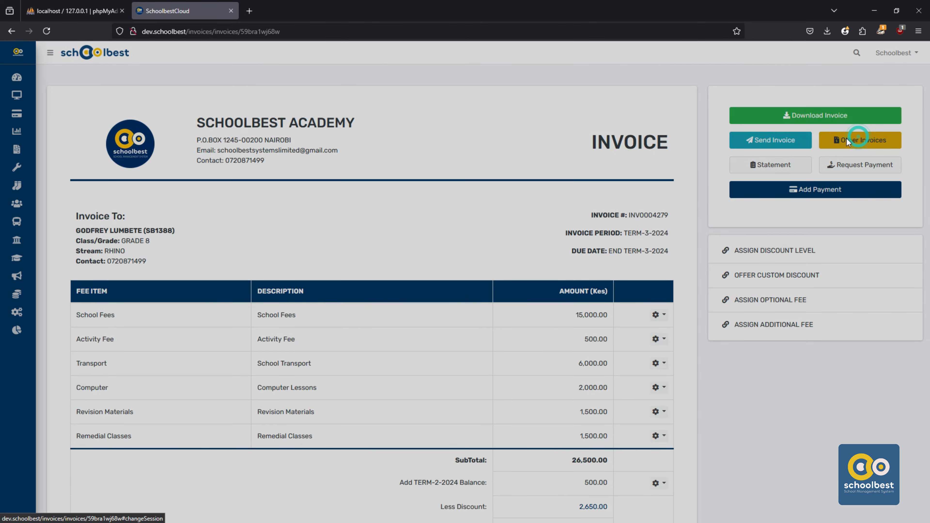
Switch to the student's TERM-2-2024 Grade Eight invoice, look through it, and return to the TERM-3-2024 invoice
{"action": "left_click", "coordinate": [847, 141]}
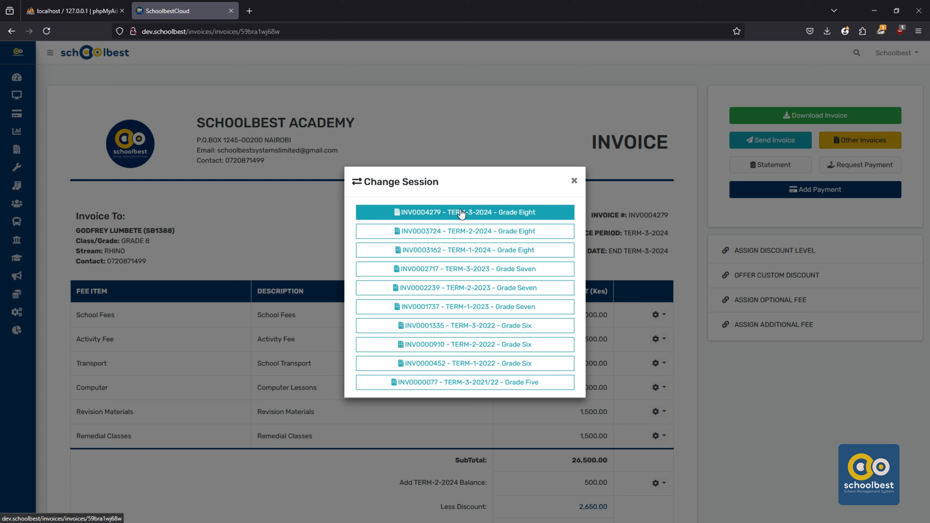
{"action": "left_click", "coordinate": [453, 237]}
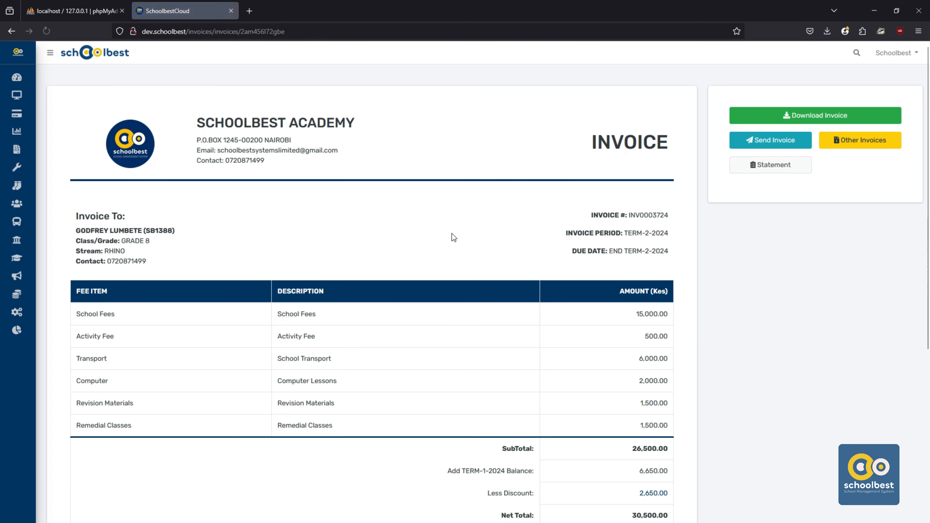
{"action": "scroll", "coordinate": [432, 288], "scroll_direction": "down", "scroll_amount": 6}
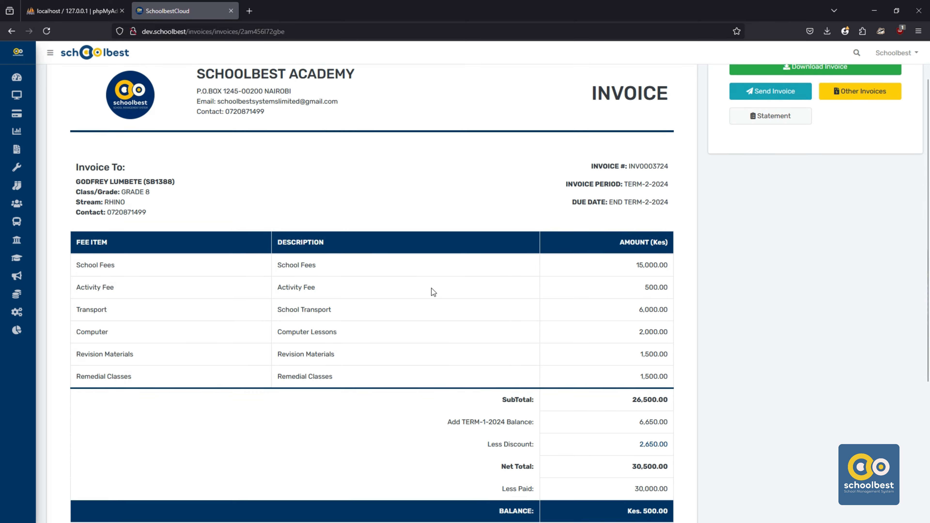
{"action": "scroll", "coordinate": [432, 288], "scroll_direction": "up", "scroll_amount": 6}
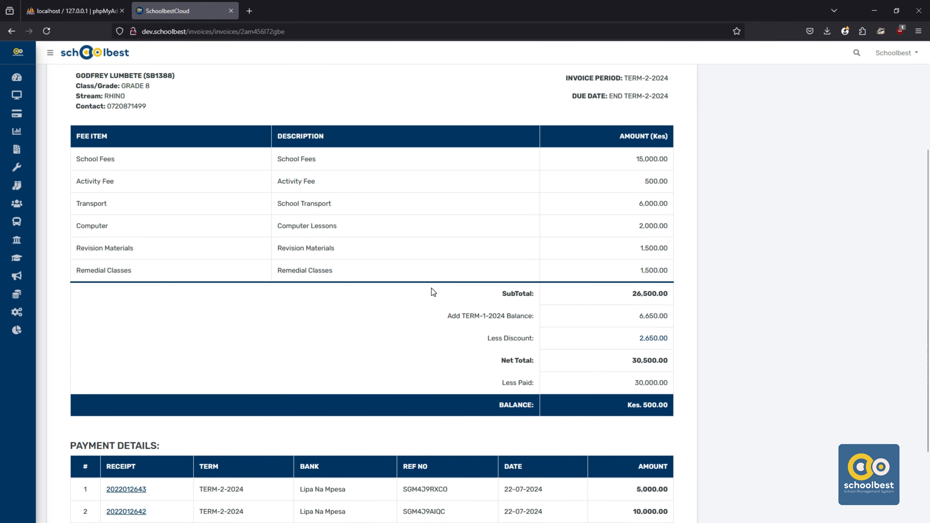
{"action": "left_click", "coordinate": [861, 143]}
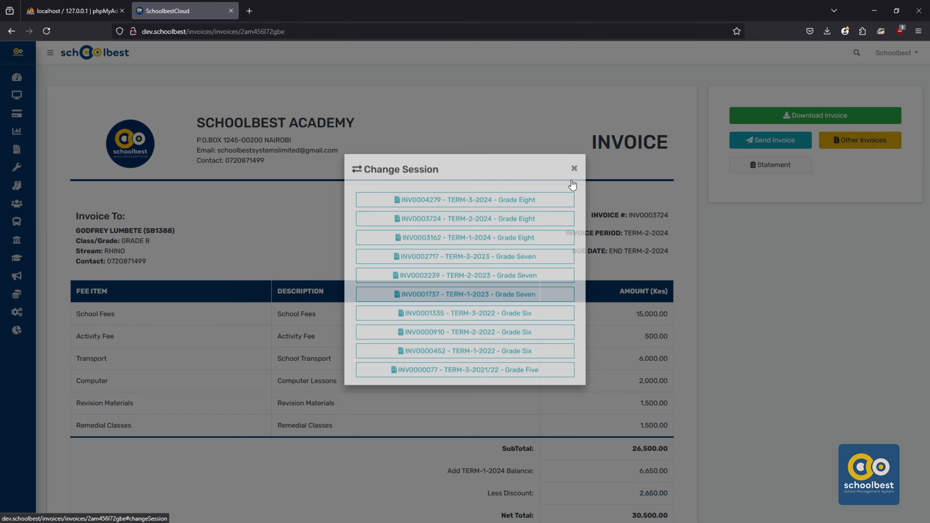
{"action": "left_click", "coordinate": [465, 214]}
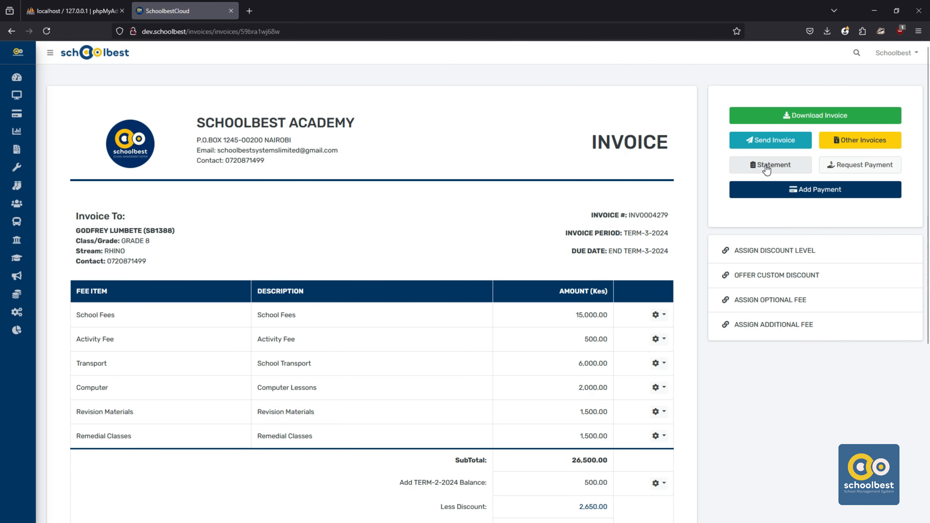
Open the student's 2024 fee statement and examine its year and the TERM-1-2024 invoice entries
{"action": "left_click", "coordinate": [767, 167]}
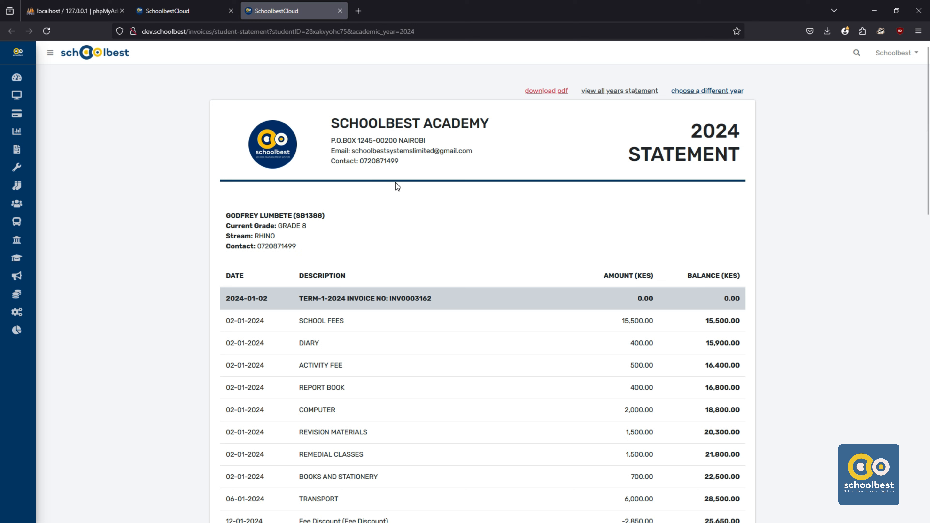
{"action": "double_click", "coordinate": [709, 132]}
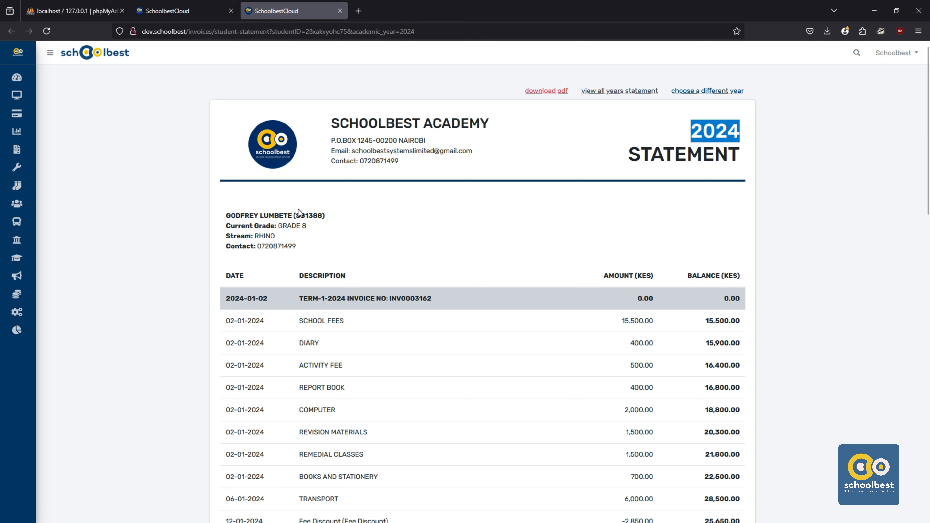
{"action": "scroll", "coordinate": [287, 216], "scroll_direction": "down", "scroll_amount": 3}
{"action": "scroll", "coordinate": [293, 209], "scroll_direction": "down", "scroll_amount": 1}
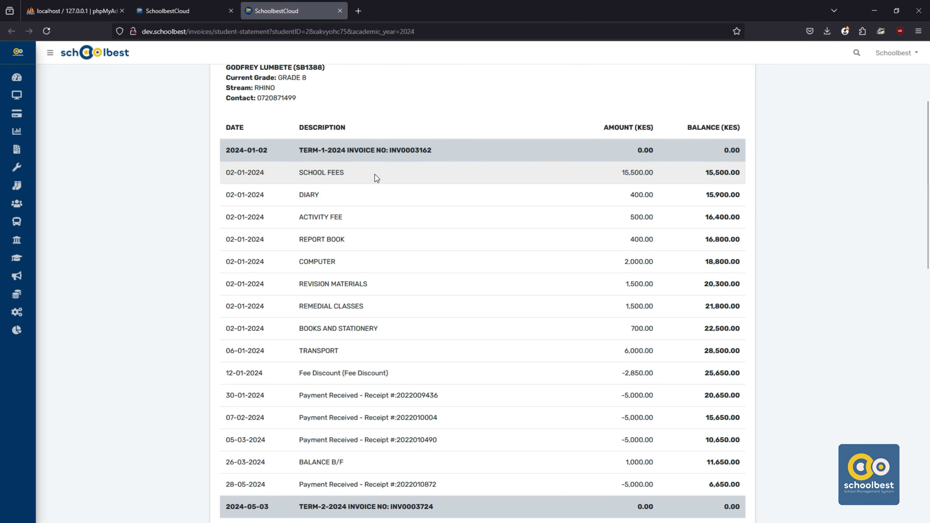
{"action": "double_click", "coordinate": [333, 150]}
{"action": "double_click", "coordinate": [410, 150]}
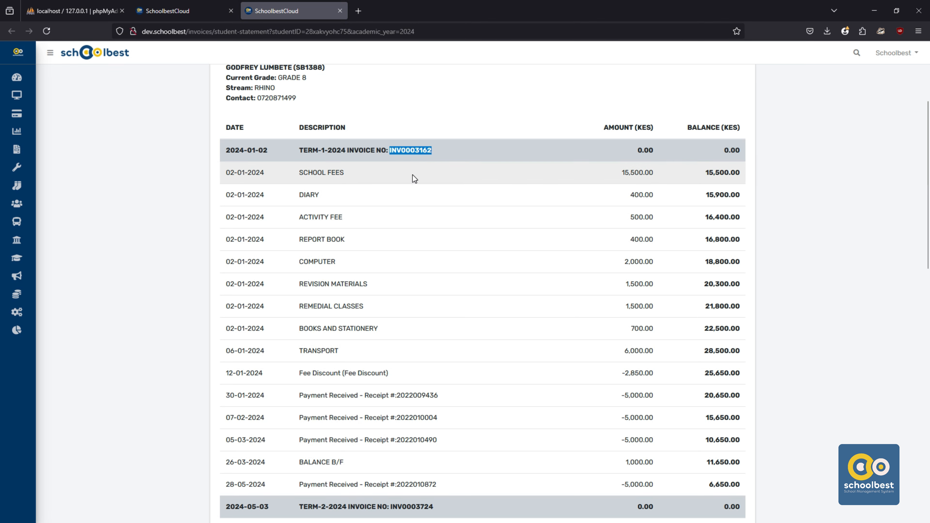
{"action": "scroll", "coordinate": [413, 178], "scroll_direction": "down", "scroll_amount": 5}
{"action": "scroll", "coordinate": [367, 139], "scroll_direction": "up", "scroll_amount": 3}
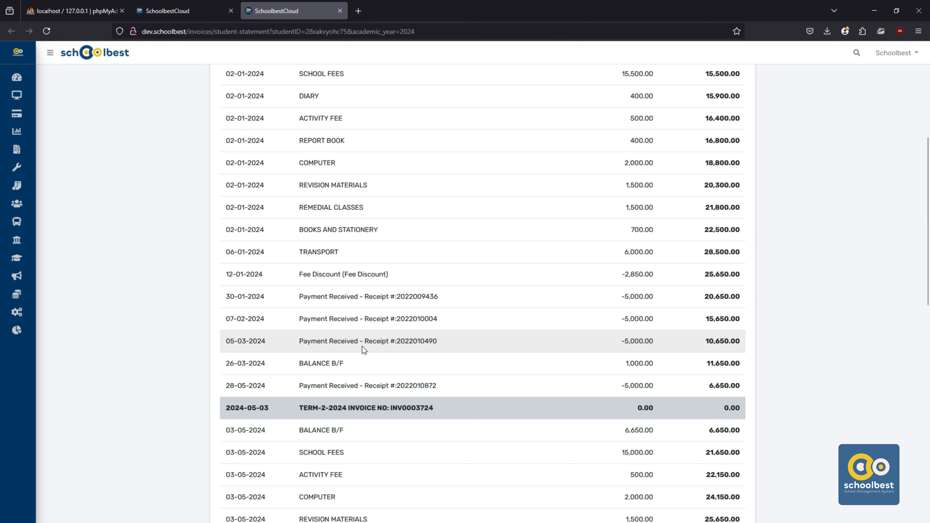
Examine the statement's TERM-2-2024 and TERM-3-2024 entries, down to the total invoiced, discount, payments and balance due
{"action": "scroll", "coordinate": [456, 340], "scroll_direction": "down", "scroll_amount": 6}
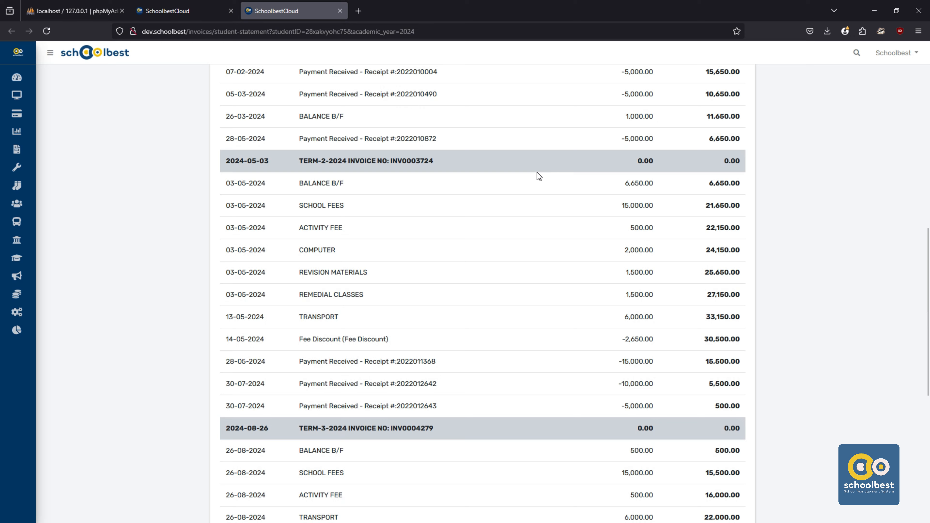
{"action": "scroll", "coordinate": [597, 149], "scroll_direction": "down", "scroll_amount": 1}
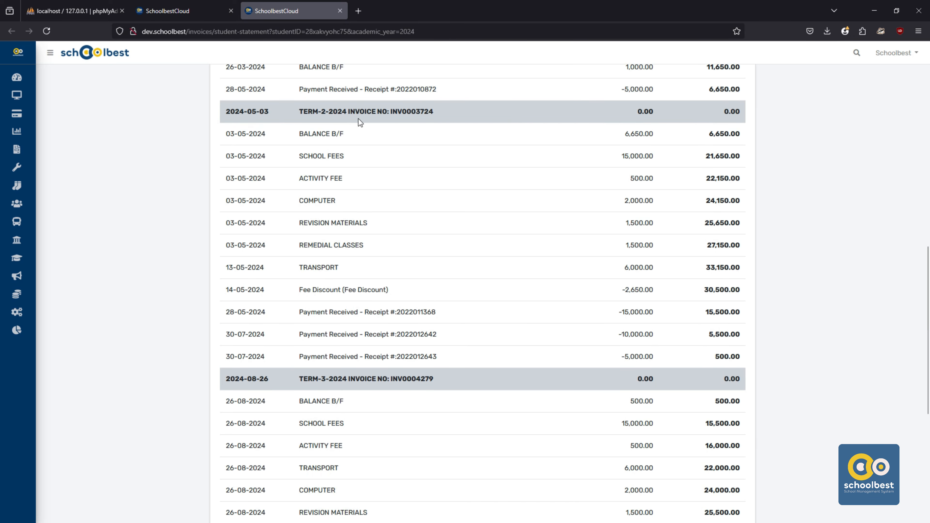
{"action": "double_click", "coordinate": [330, 110]}
{"action": "scroll", "coordinate": [410, 256], "scroll_direction": "down", "scroll_amount": 1}
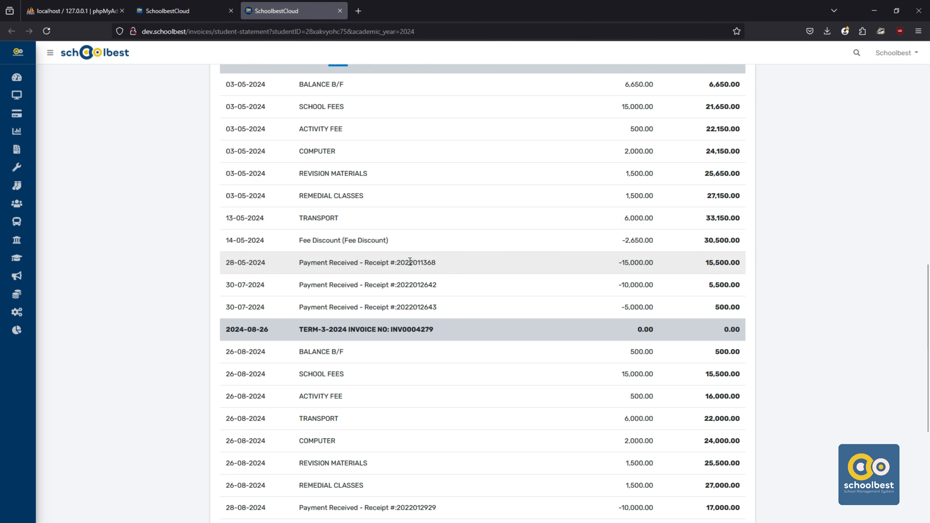
{"action": "scroll", "coordinate": [410, 261], "scroll_direction": "down", "scroll_amount": 2}
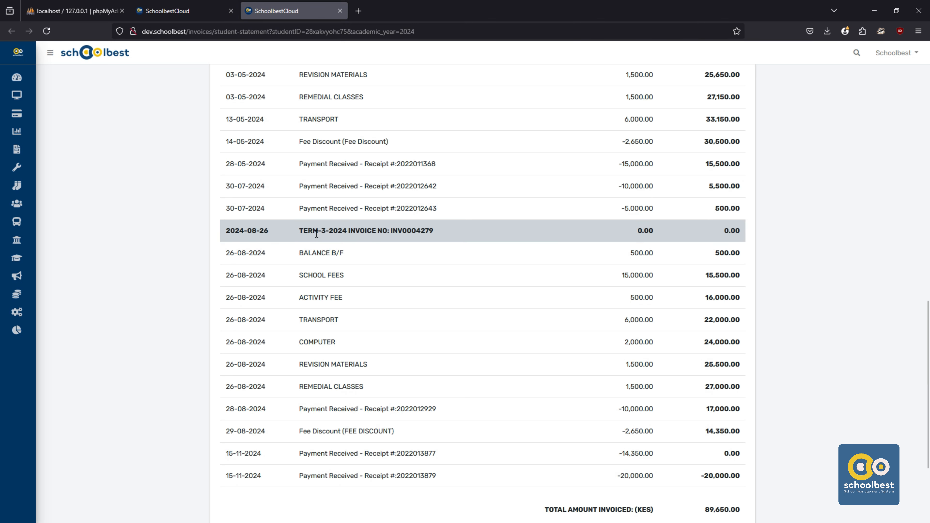
{"action": "scroll", "coordinate": [397, 260], "scroll_direction": "down", "scroll_amount": 3}
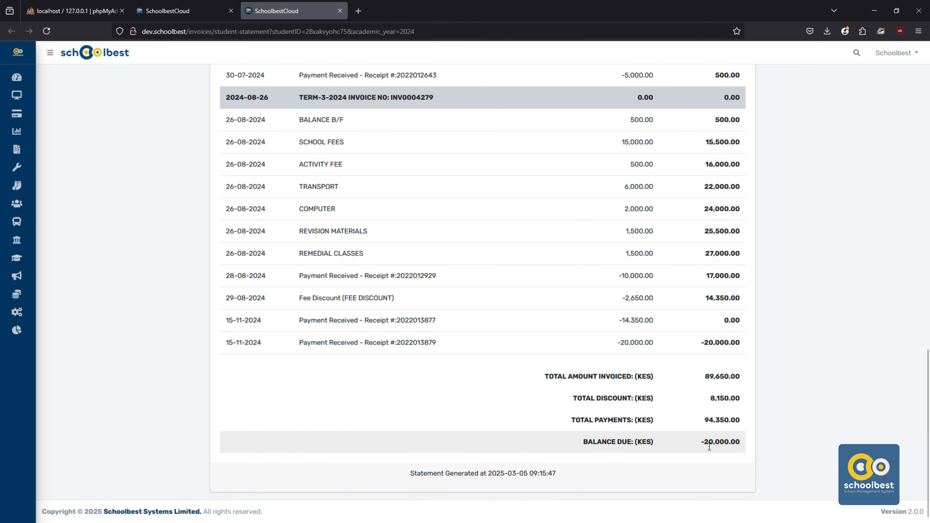
Download the student's 2024 fee statement as a PDF
{"action": "scroll", "coordinate": [765, 394], "scroll_direction": "up", "scroll_amount": 15}
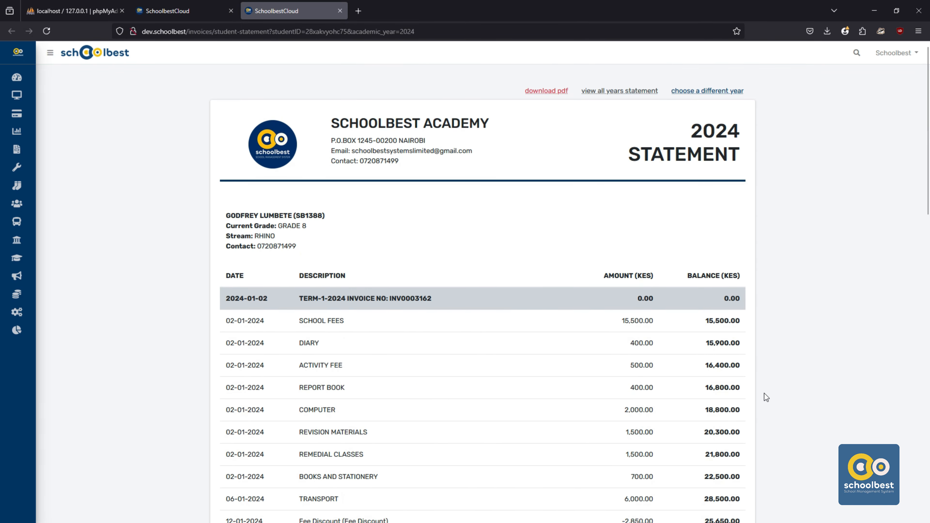
{"action": "left_click", "coordinate": [546, 91]}
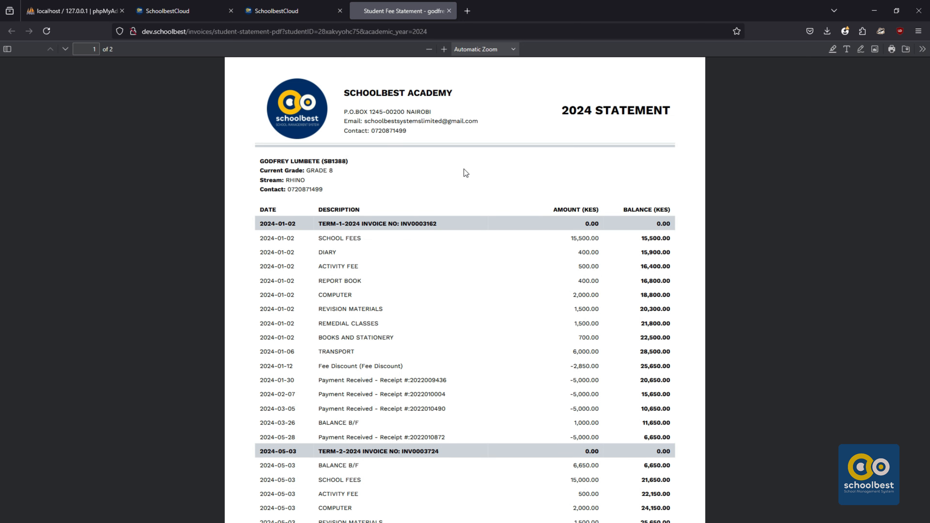
Look through both pages of the student's 2024 statement PDF, down to the totals, and close it
{"action": "scroll", "coordinate": [465, 170], "scroll_direction": "down", "scroll_amount": 8}
{"action": "scroll", "coordinate": [465, 172], "scroll_direction": "down", "scroll_amount": 9}
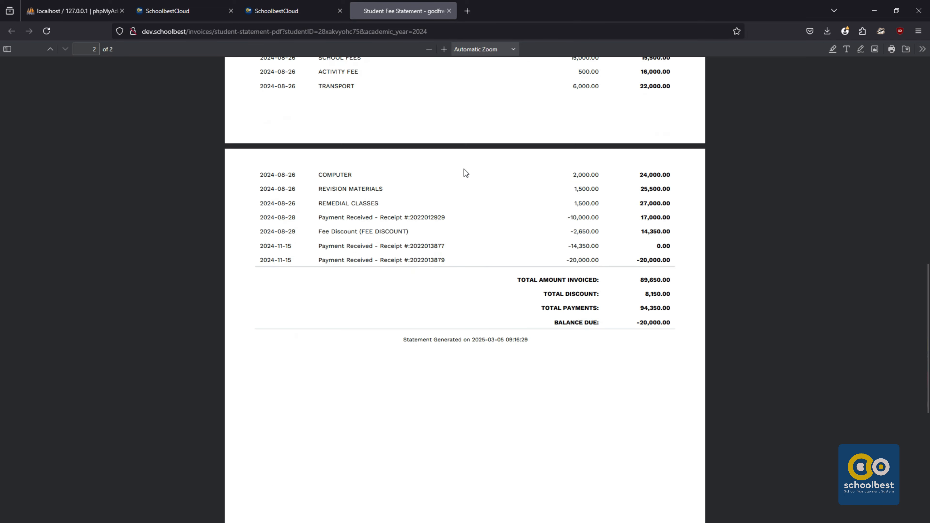
{"action": "scroll", "coordinate": [465, 172], "scroll_direction": "up", "scroll_amount": 16}
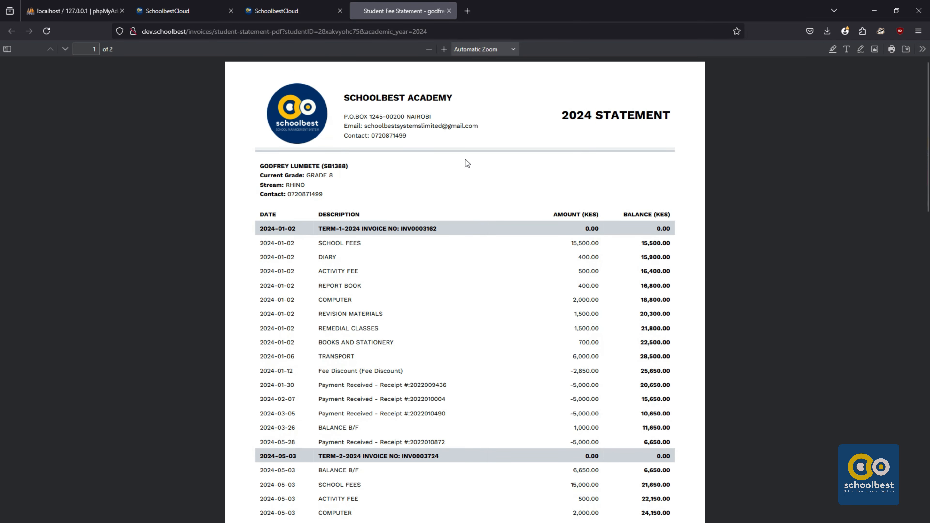
{"action": "left_click", "coordinate": [449, 11]}
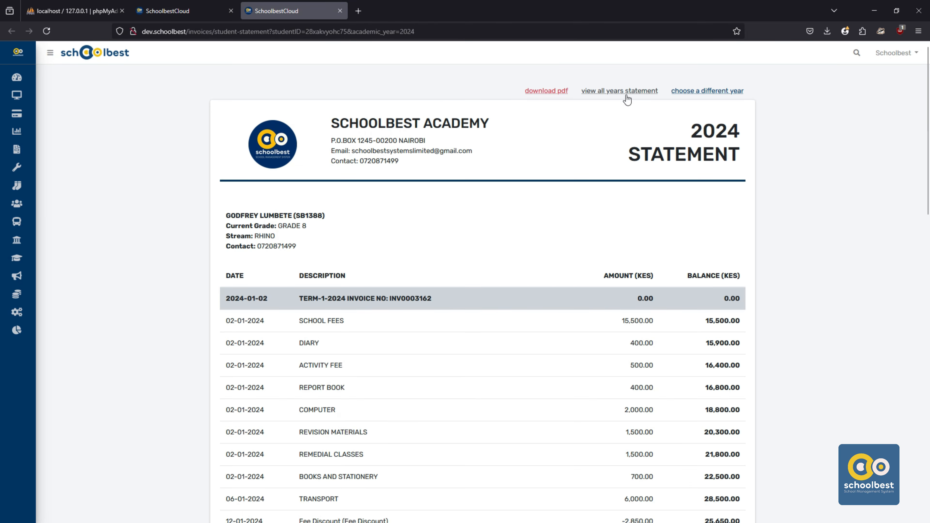
Switch the student's fee statement to the year 2023 and look through its term entries
{"action": "left_click", "coordinate": [690, 93]}
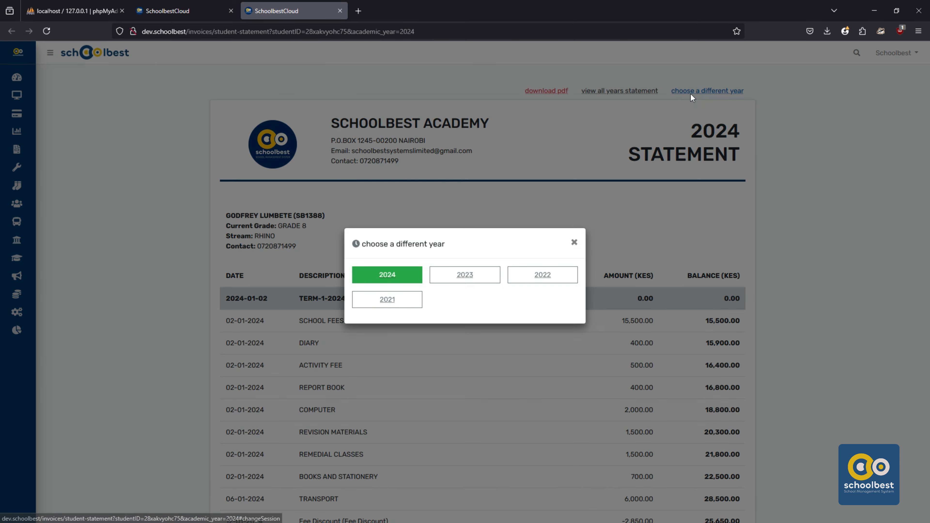
{"action": "left_click", "coordinate": [467, 286]}
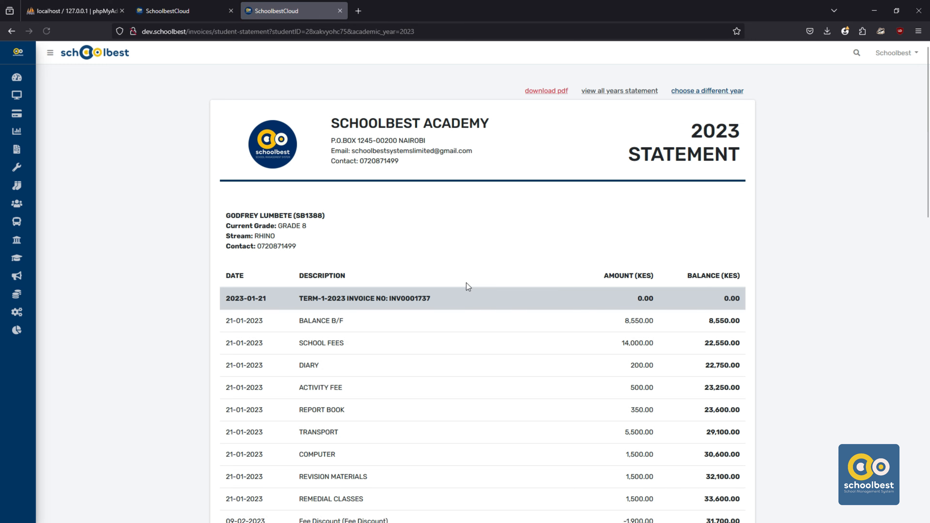
{"action": "scroll", "coordinate": [458, 238], "scroll_direction": "down", "scroll_amount": 2}
{"action": "scroll", "coordinate": [458, 239], "scroll_direction": "down", "scroll_amount": 8}
{"action": "scroll", "coordinate": [457, 239], "scroll_direction": "up", "scroll_amount": 10}
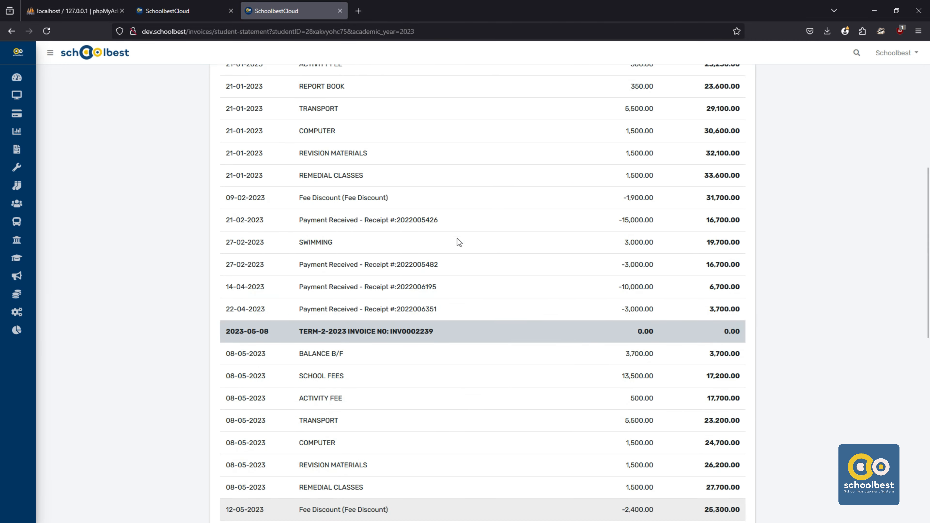
View the student's fee statement for all years, look through it, and return to the TERM-3-2024 invoice
{"action": "left_click", "coordinate": [627, 92]}
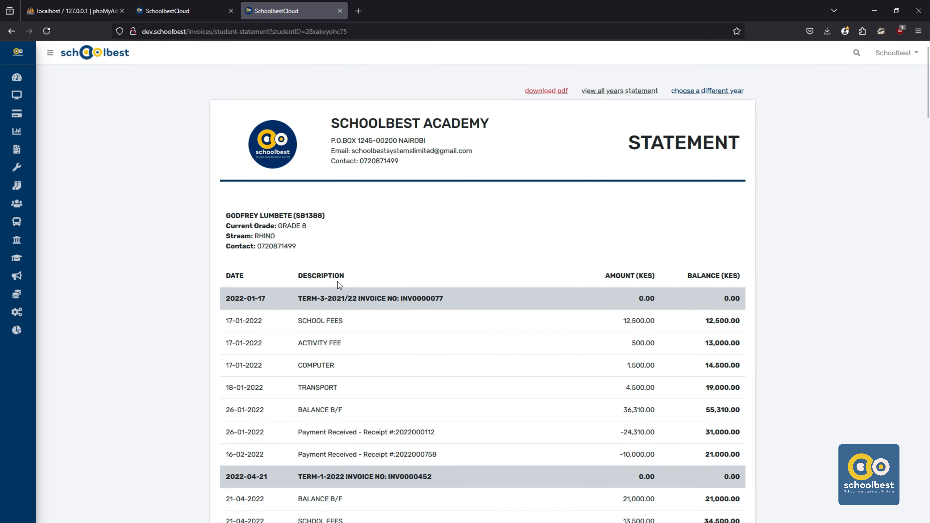
{"action": "scroll", "coordinate": [353, 289], "scroll_direction": "down", "scroll_amount": 20}
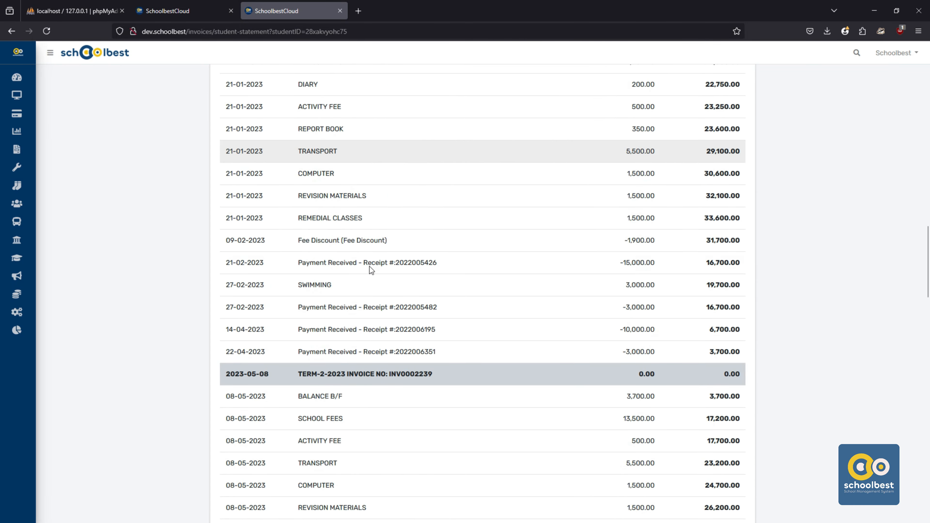
{"action": "scroll", "coordinate": [371, 265], "scroll_direction": "down", "scroll_amount": 5}
{"action": "scroll", "coordinate": [378, 262], "scroll_direction": "up", "scroll_amount": 20}
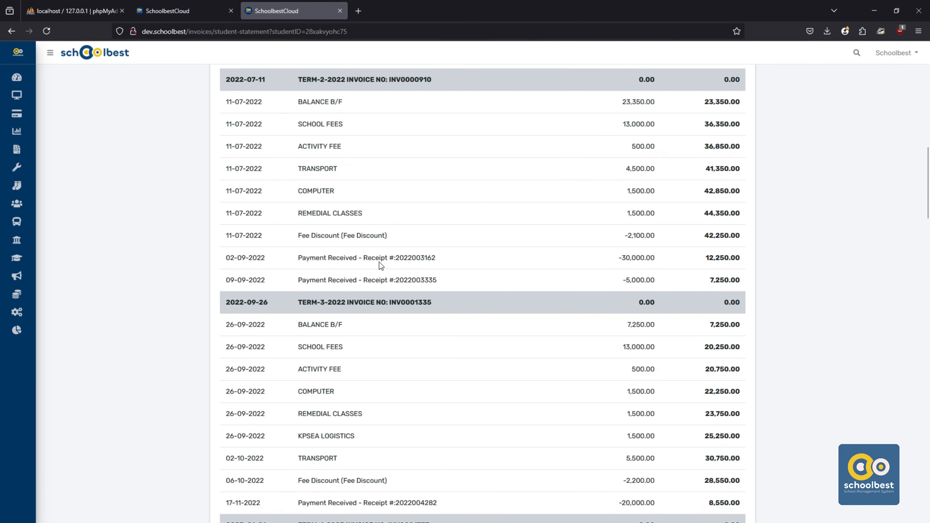
{"action": "scroll", "coordinate": [381, 262], "scroll_direction": "up", "scroll_amount": 4}
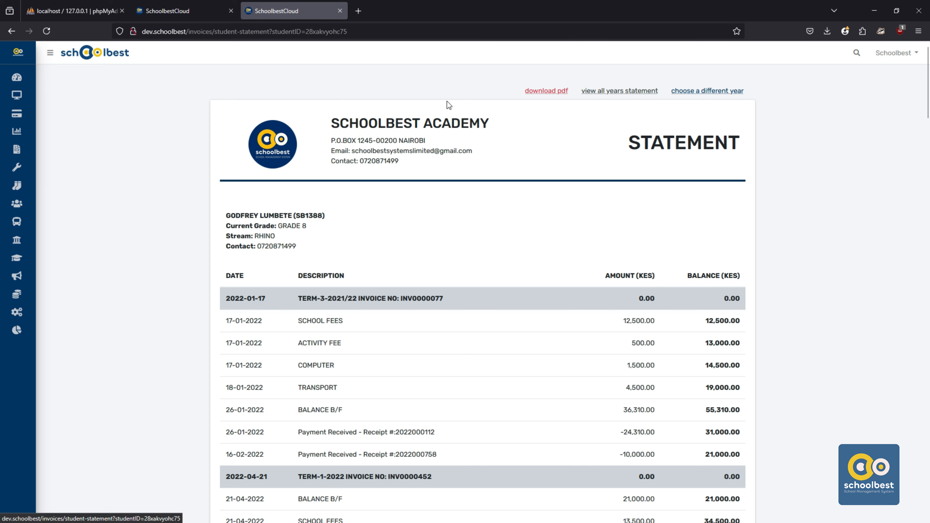
{"action": "left_click", "coordinate": [340, 11]}
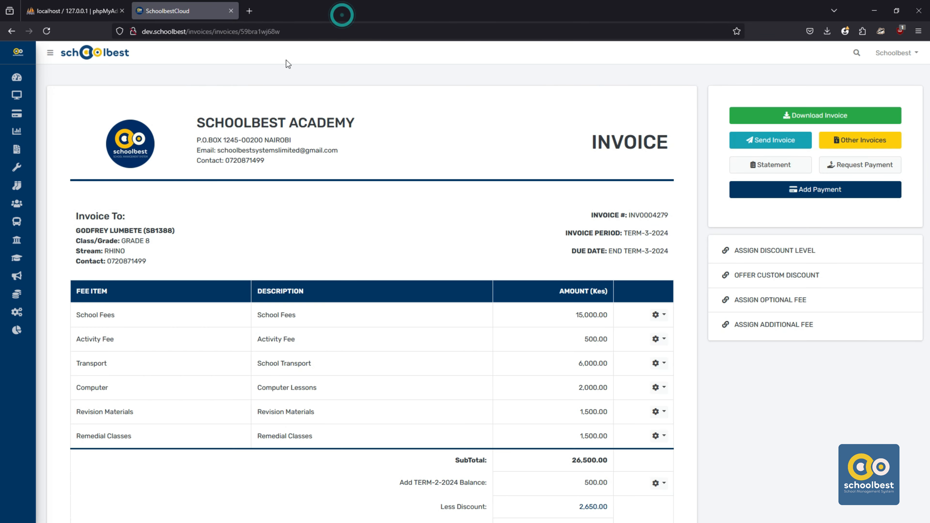
Open a payment request for the invoice and examine the available SMS contact and email recipient options
{"action": "left_click", "coordinate": [858, 166]}
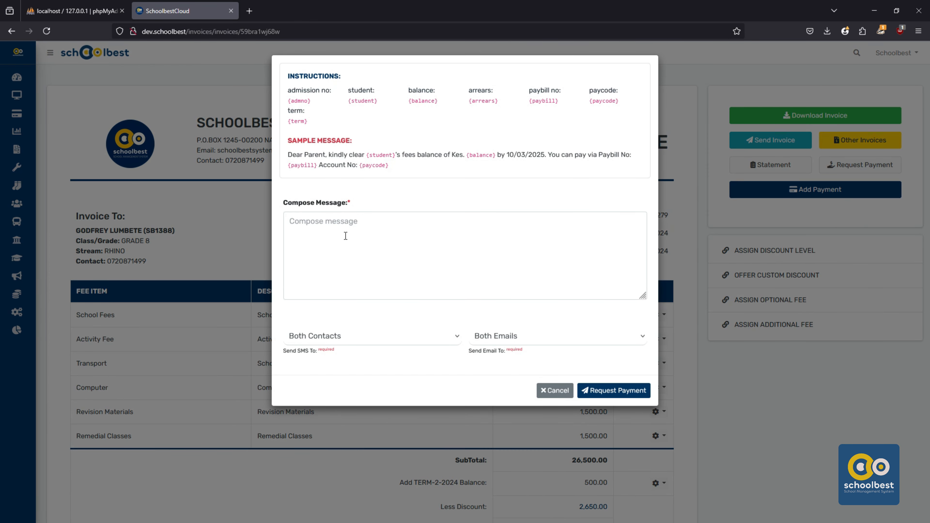
{"action": "left_click", "coordinate": [335, 341]}
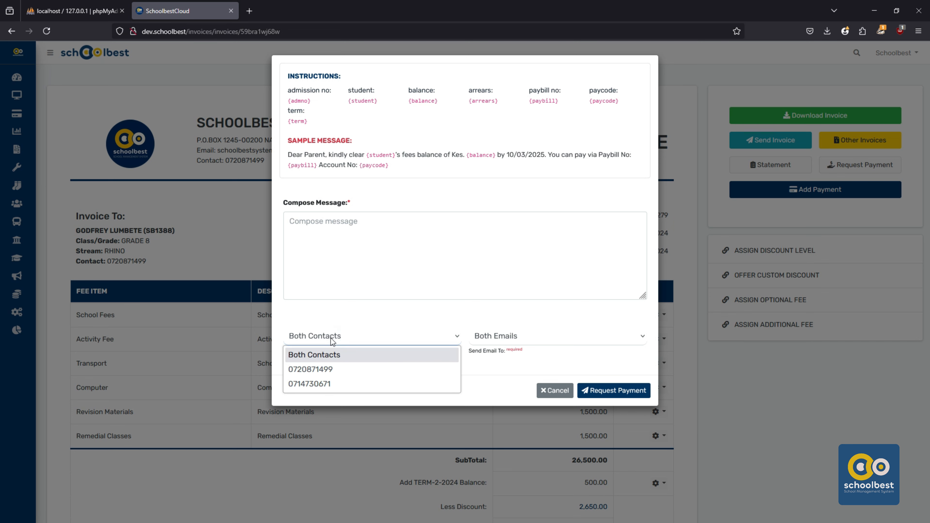
{"action": "left_click", "coordinate": [485, 369]}
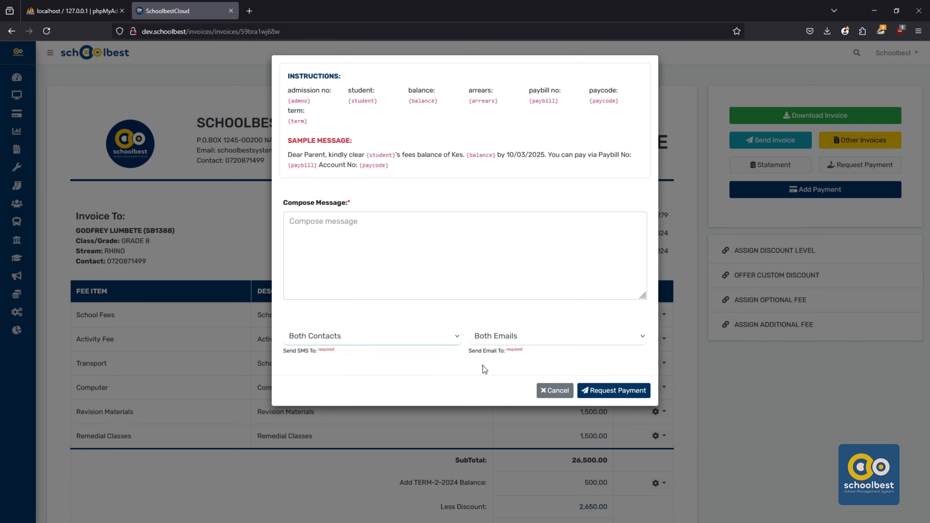
{"action": "left_click", "coordinate": [500, 334]}
{"action": "left_click", "coordinate": [449, 368]}
Copy the full sample fee-balance message, including its placeholders, into the payment request's message
{"action": "left_click_drag", "start_coordinate": [396, 166], "coordinate": [281, 169]}
{"action": "left_click_drag", "start_coordinate": [288, 164], "coordinate": [288, 161]}
{"action": "key", "text": "ctrl+c"}
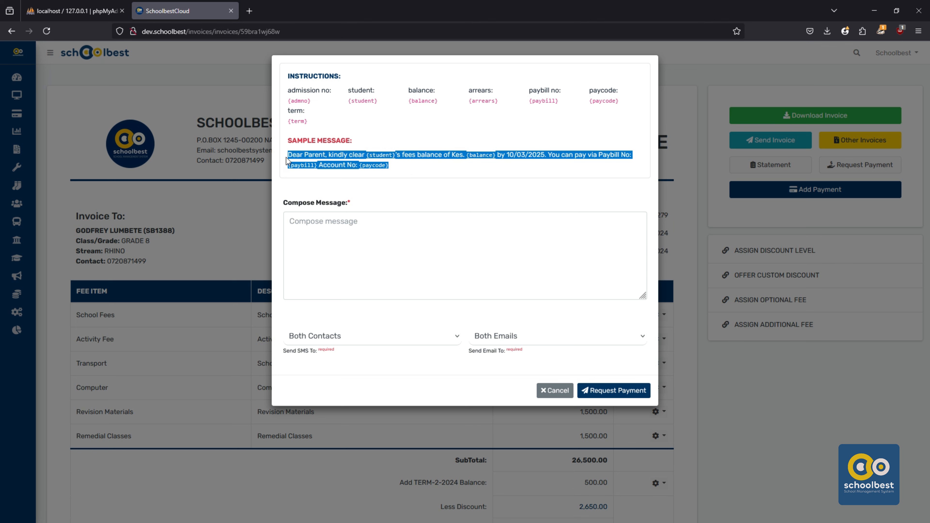
{"action": "left_click", "coordinate": [292, 224]}
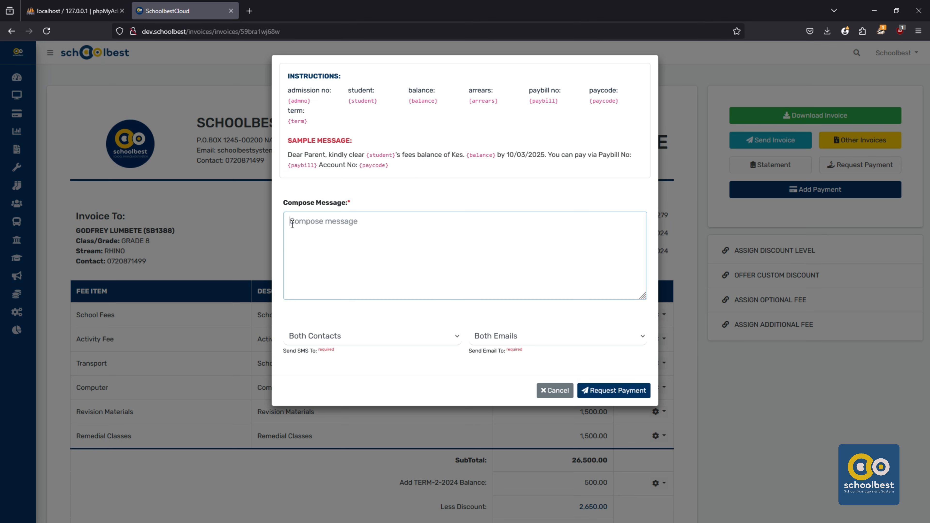
{"action": "key", "text": "ctrl+v"}
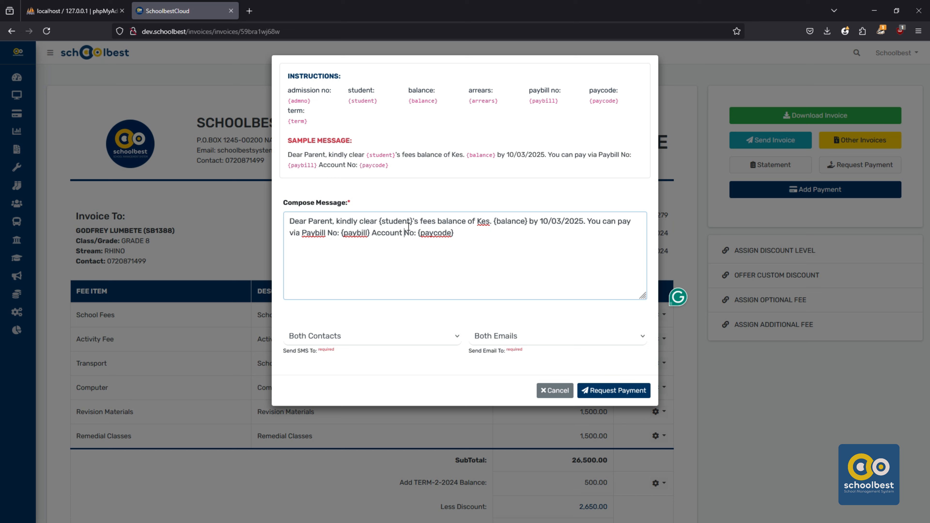
Examine the {student}, {balance}, {paybill} and {paycode} placeholders in the composed message, and cancel the payment request
{"action": "left_click_drag", "start_coordinate": [413, 222], "coordinate": [380, 223]}
{"action": "left_click_drag", "start_coordinate": [527, 222], "coordinate": [493, 222]}
{"action": "left_click_drag", "start_coordinate": [371, 233], "coordinate": [341, 232]}
{"action": "left_click", "coordinate": [453, 233]}
{"action": "left_click_drag", "start_coordinate": [453, 233], "coordinate": [418, 233]}
{"action": "left_click", "coordinate": [542, 391]}
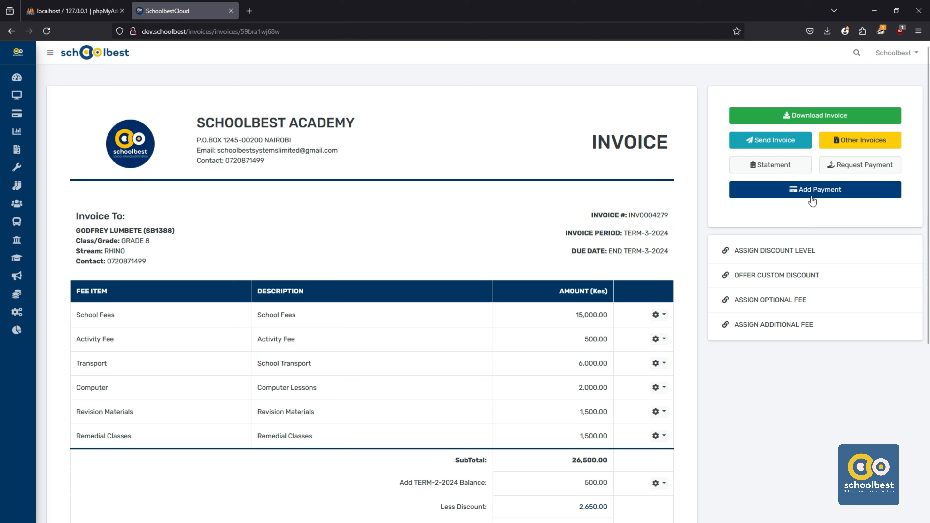
Examine the pre-defined discount levels that can be assigned to the student, without assigning one
{"action": "left_click", "coordinate": [811, 200]}
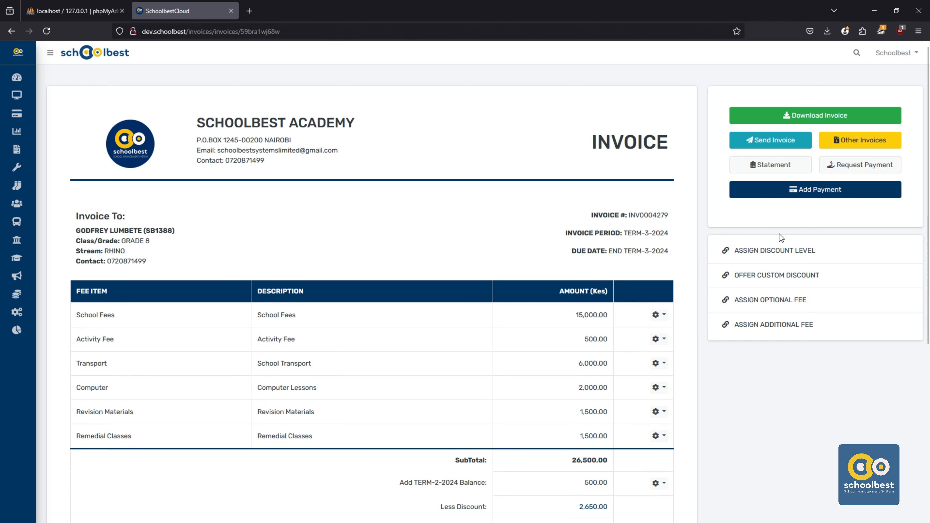
{"action": "left_click", "coordinate": [765, 253]}
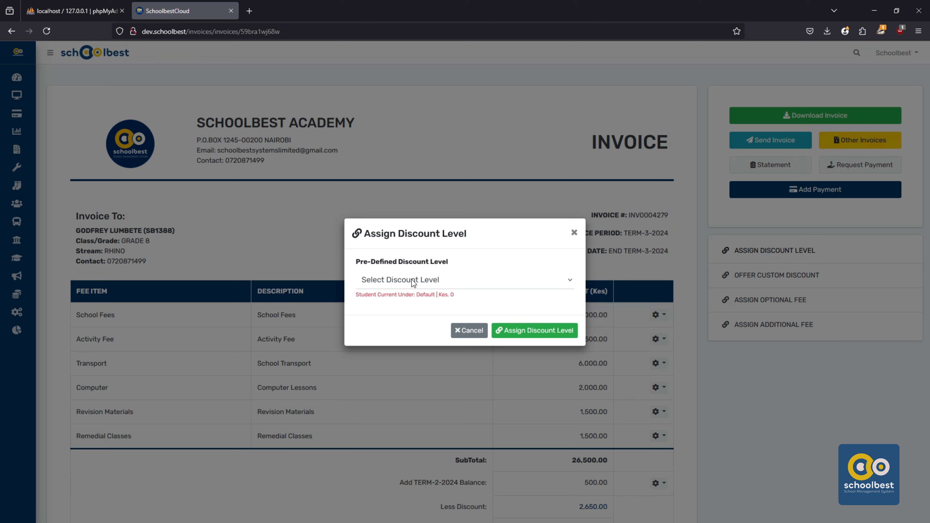
{"action": "left_click", "coordinate": [414, 283]}
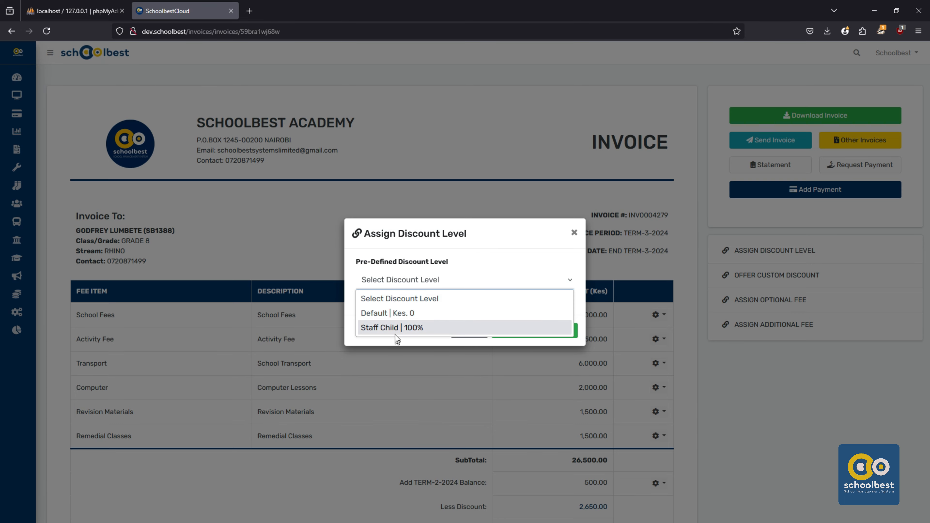
{"action": "left_click", "coordinate": [498, 231]}
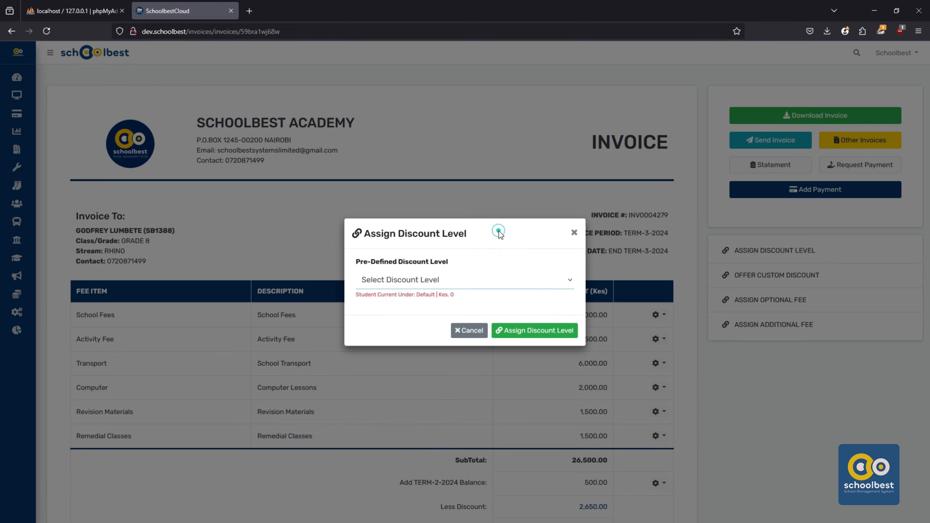
{"action": "left_click", "coordinate": [574, 233]}
Start a custom discount on the invoice and name it "Discount"
{"action": "left_click", "coordinate": [753, 275]}
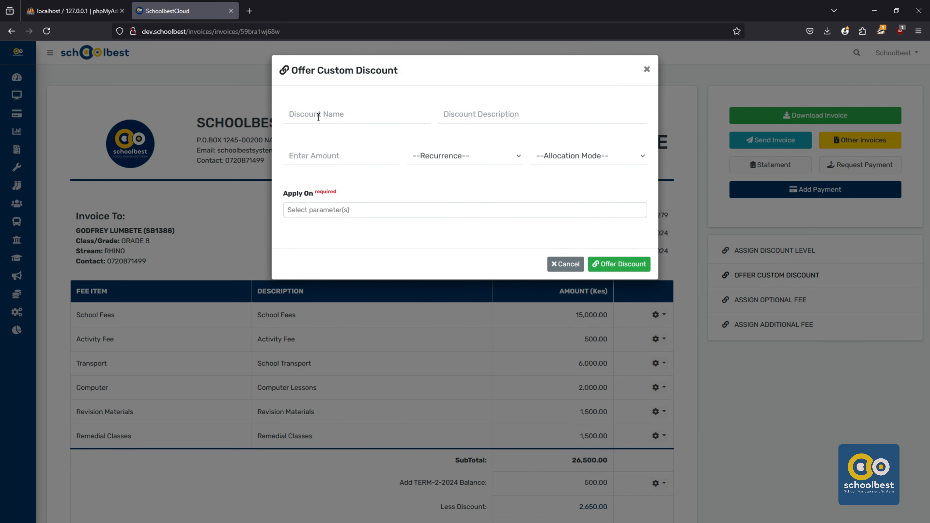
{"action": "left_click", "coordinate": [317, 116]}
{"action": "type", "text": "Discount"}
{"action": "left_click", "coordinate": [501, 114]}
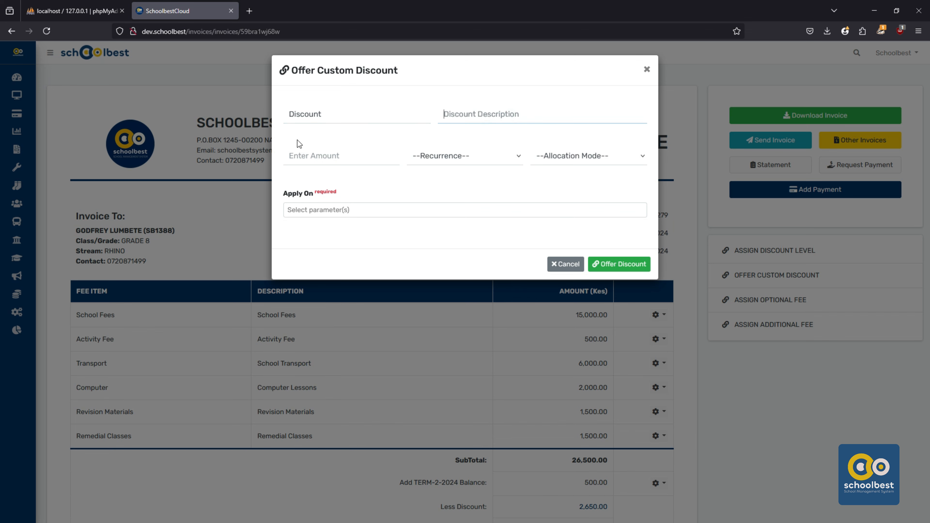
{"action": "left_click", "coordinate": [304, 155]}
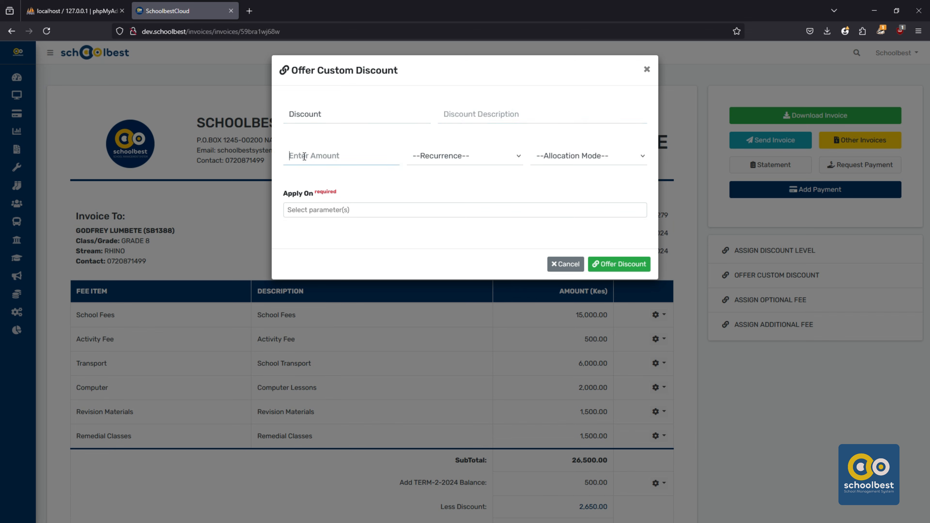
Set the custom discount's recurrence to Once, trying the Recurring option first
{"action": "left_click", "coordinate": [453, 159]}
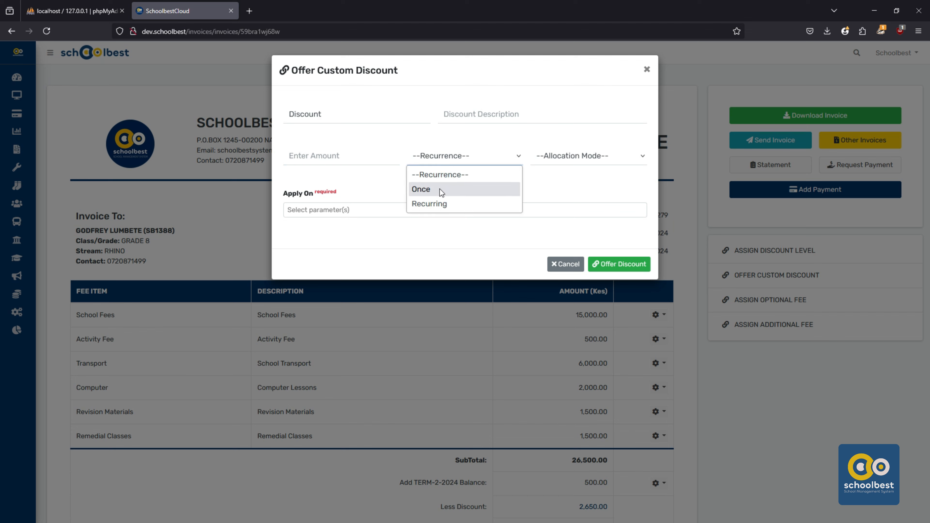
{"action": "left_click", "coordinate": [437, 204]}
{"action": "left_click", "coordinate": [444, 157]}
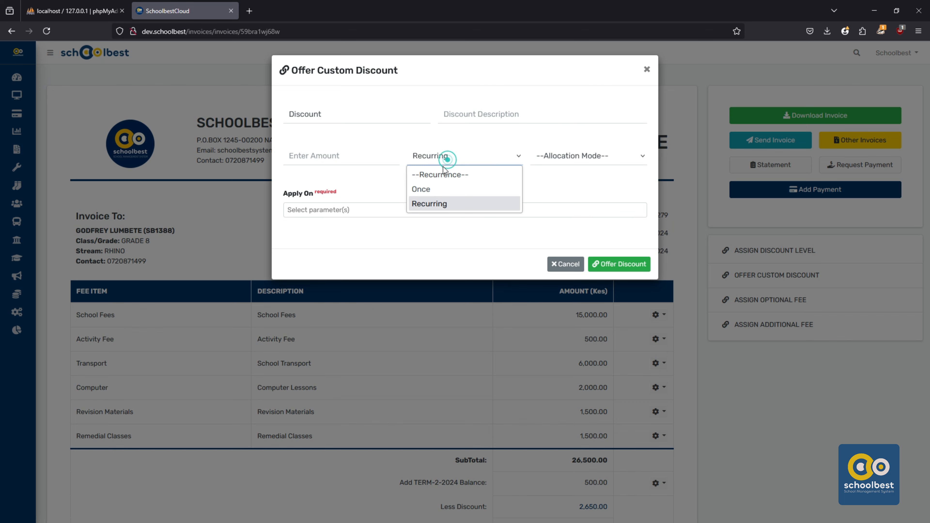
{"action": "left_click", "coordinate": [431, 190]}
Try Cascade as the custom discount's allocation mode, and set the mode to Percentage
{"action": "left_click", "coordinate": [565, 158]}
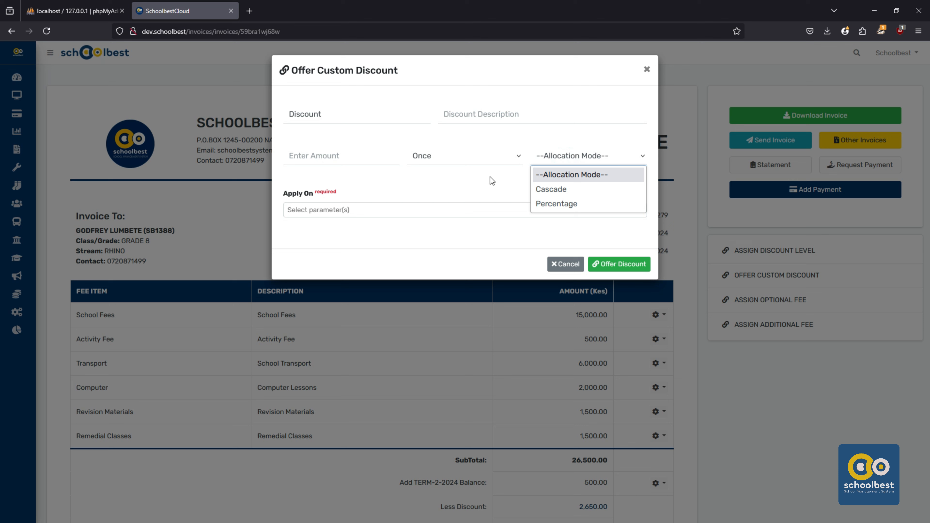
{"action": "left_click", "coordinate": [477, 183]}
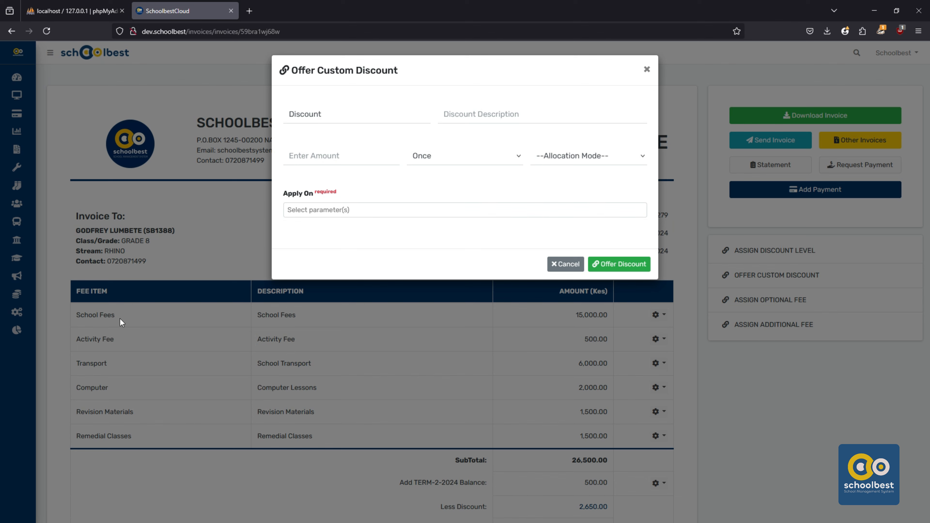
{"action": "left_click", "coordinate": [568, 164]}
{"action": "left_click", "coordinate": [555, 190]}
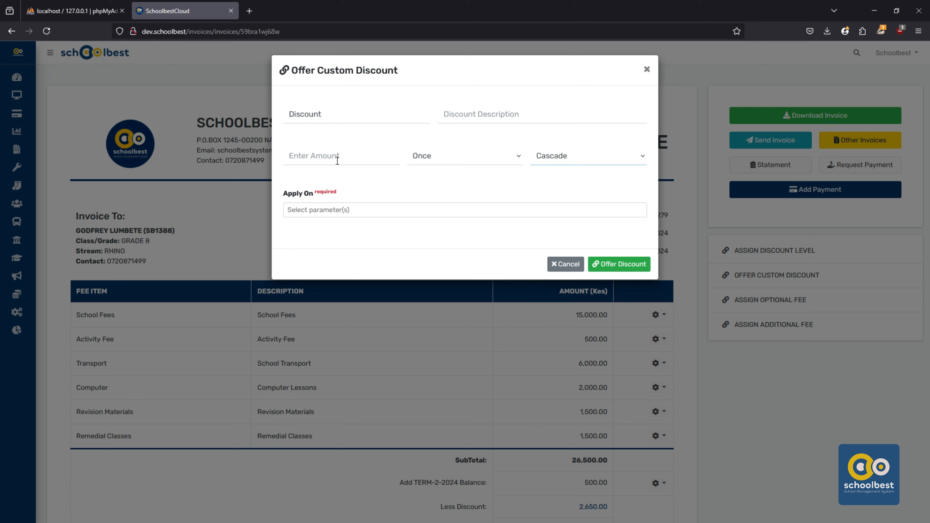
{"action": "left_click", "coordinate": [314, 156]}
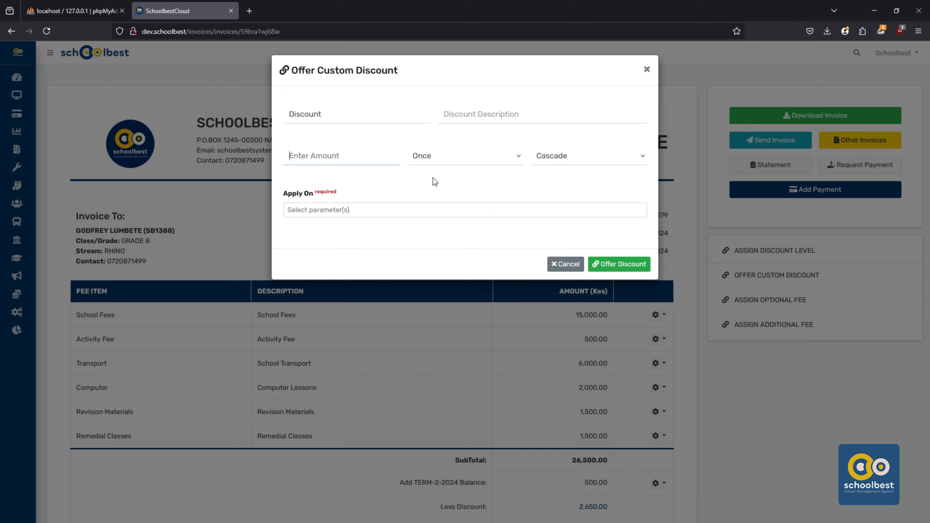
{"action": "left_click", "coordinate": [538, 158]}
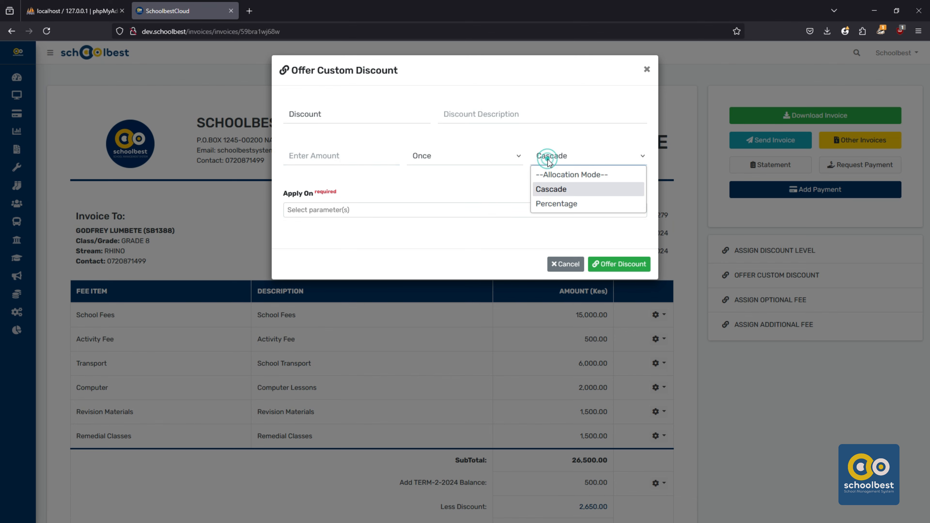
{"action": "left_click", "coordinate": [549, 204]}
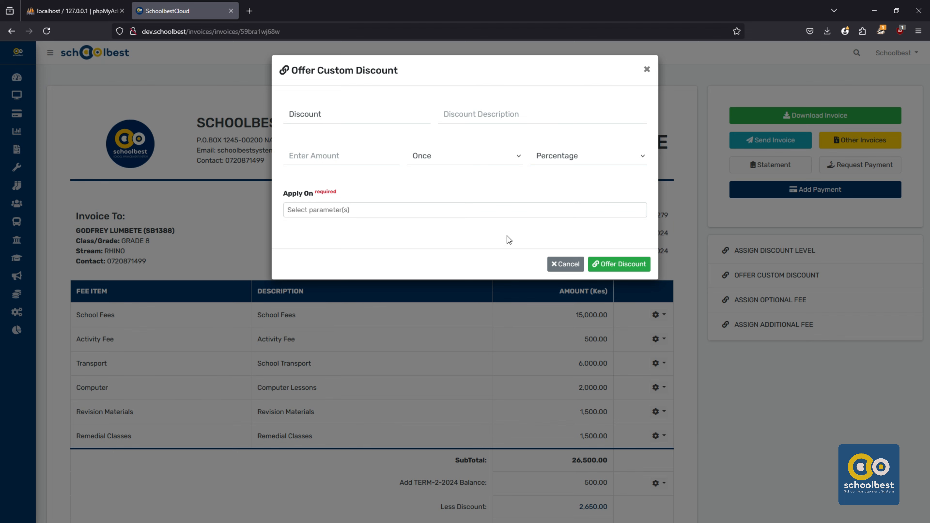
Select SCHOOL FEES as the fee item the custom discount applies on
{"action": "left_click", "coordinate": [327, 156]}
{"action": "left_click", "coordinate": [327, 210]}
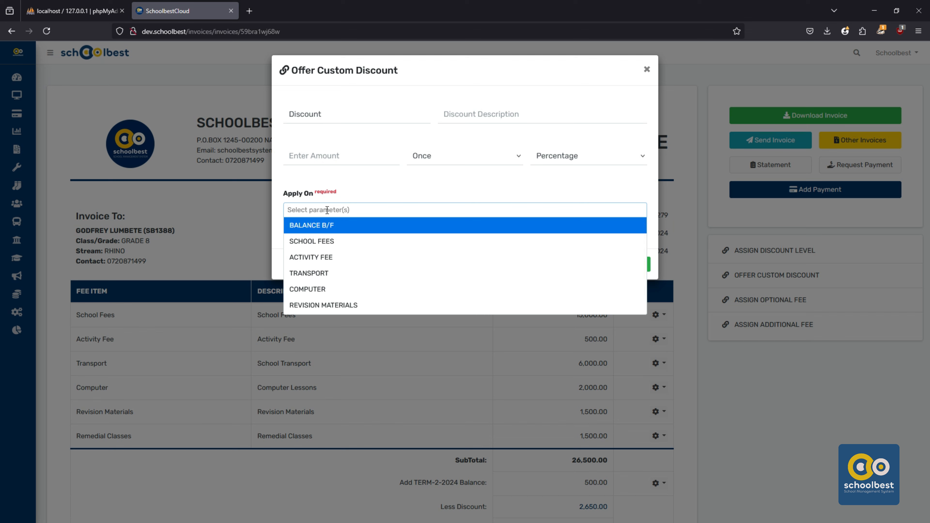
{"action": "left_click", "coordinate": [313, 240]}
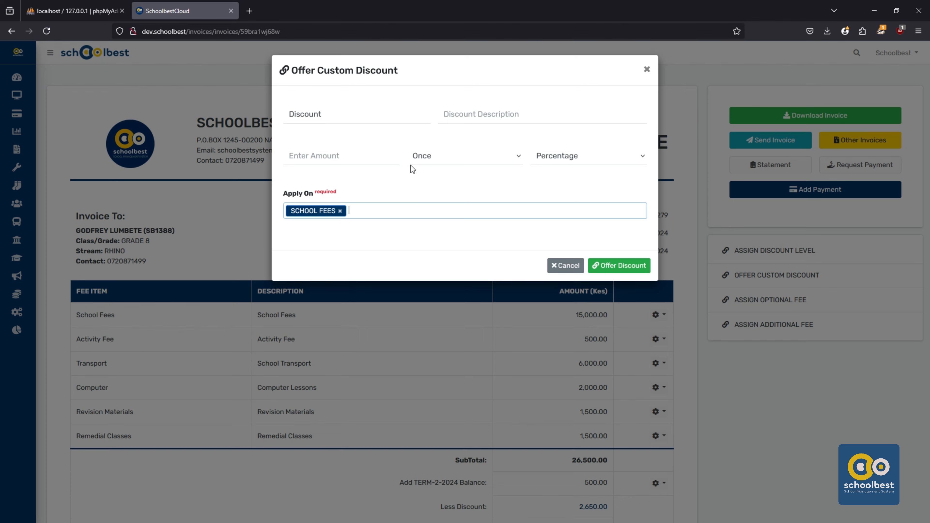
Add ACTIVITY FEE and TRANSPORT to the fee items the custom discount applies on, and discard the custom discount
{"action": "left_click", "coordinate": [388, 214]}
{"action": "left_click", "coordinate": [351, 258]}
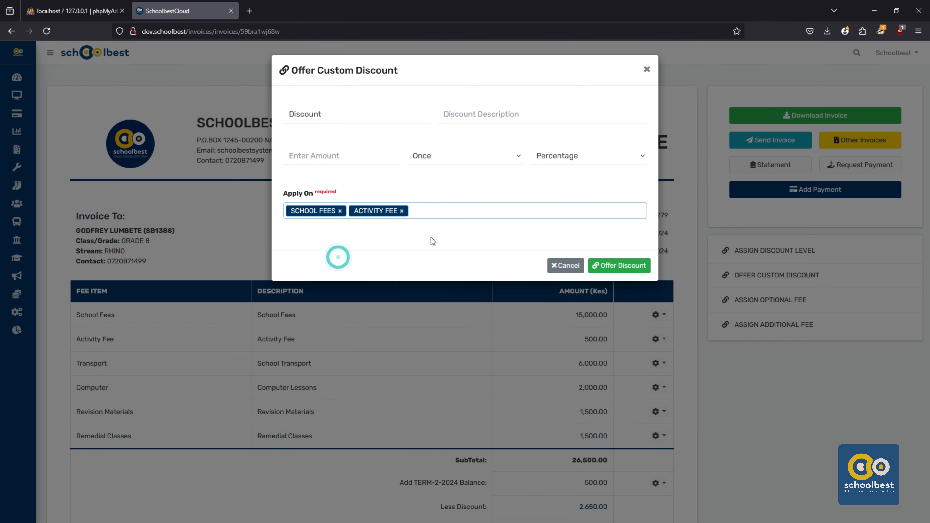
{"action": "left_click", "coordinate": [443, 211]}
{"action": "left_click", "coordinate": [368, 274]}
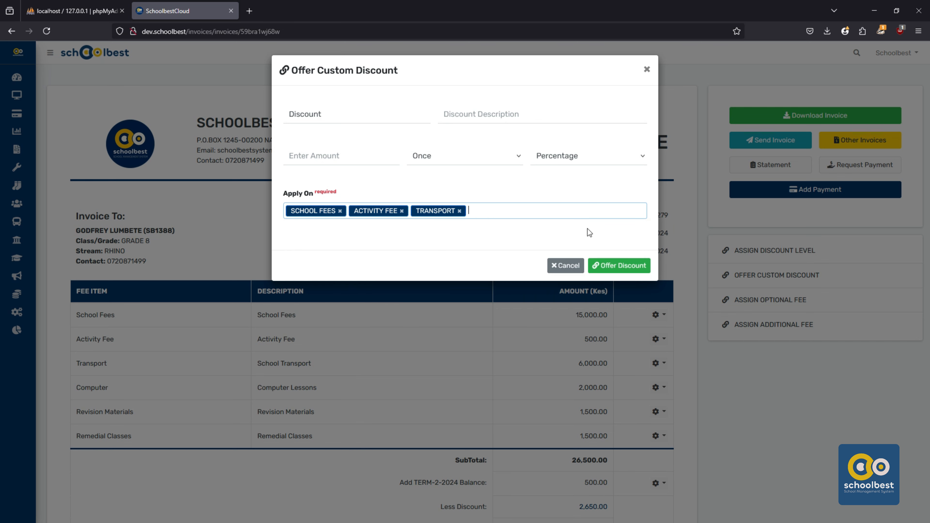
{"action": "left_click", "coordinate": [561, 271]}
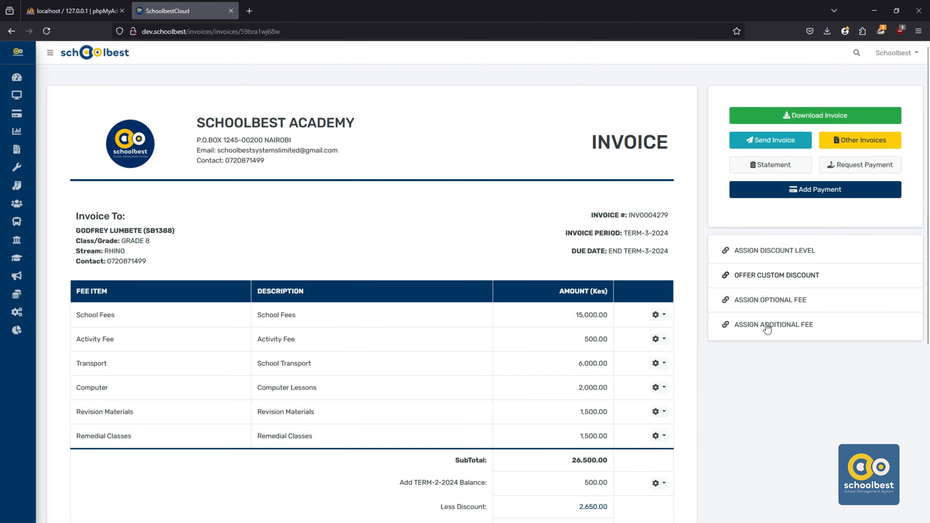
Assign the optional Swimming fee (Kes. 3,500.00) to the invoice and highlight its new line
{"action": "left_click", "coordinate": [769, 301]}
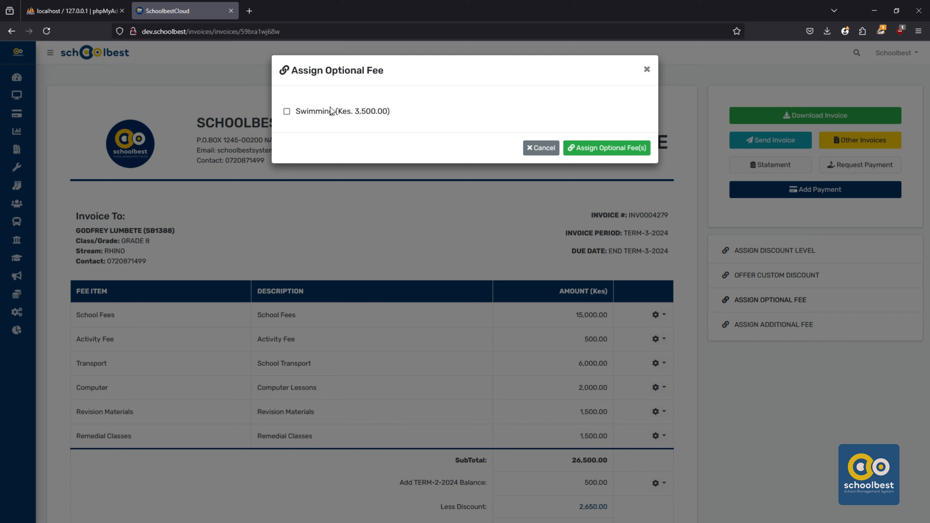
{"action": "left_click", "coordinate": [289, 111]}
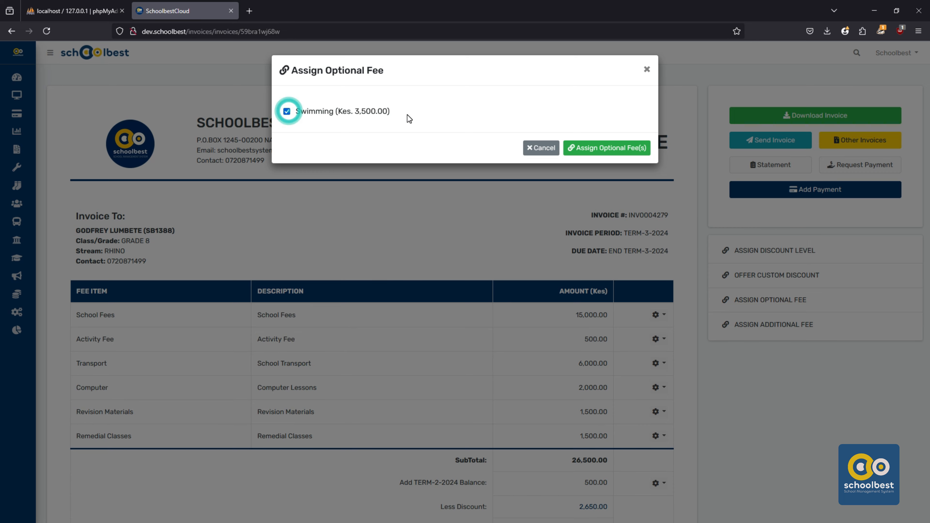
{"action": "left_click", "coordinate": [588, 149]}
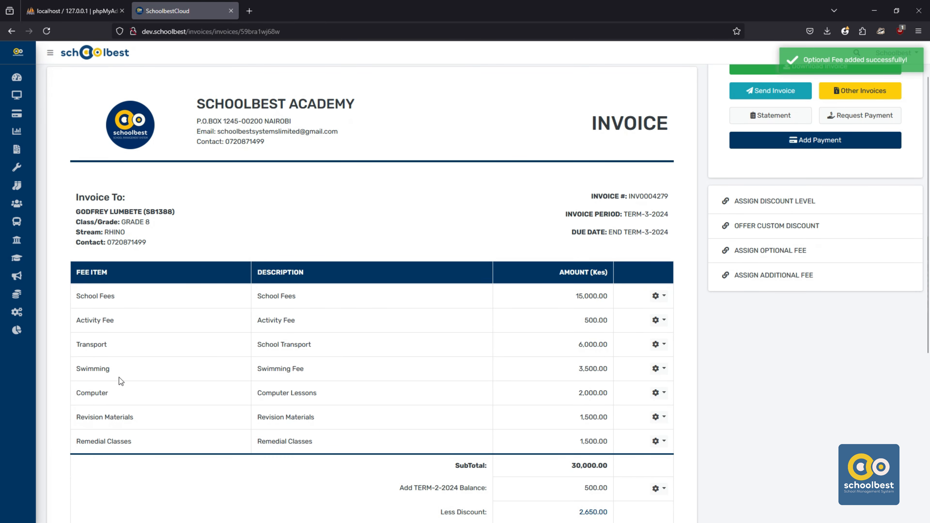
{"action": "double_click", "coordinate": [78, 373]}
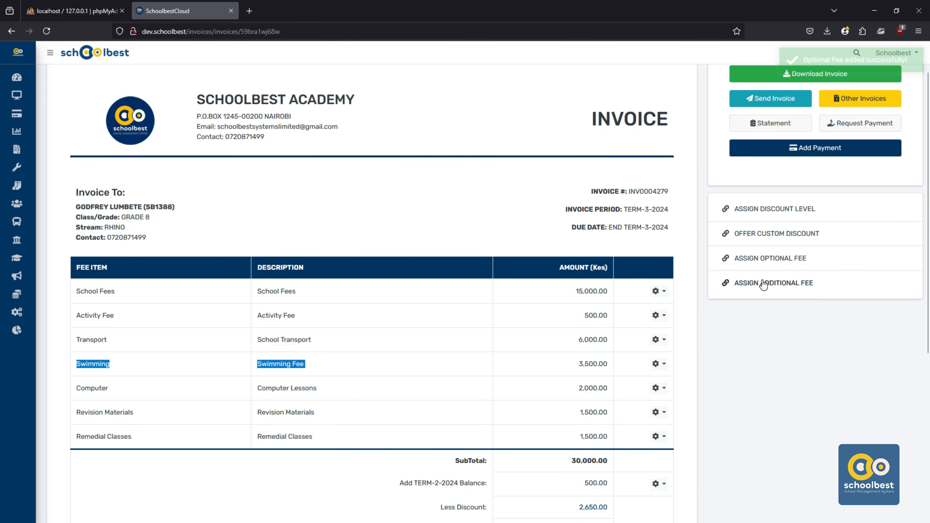
Assign an additional DIARY fee with an amount of 500 to the invoice
{"action": "scroll", "coordinate": [762, 284], "scroll_direction": "down", "scroll_amount": 1}
{"action": "left_click", "coordinate": [763, 285]}
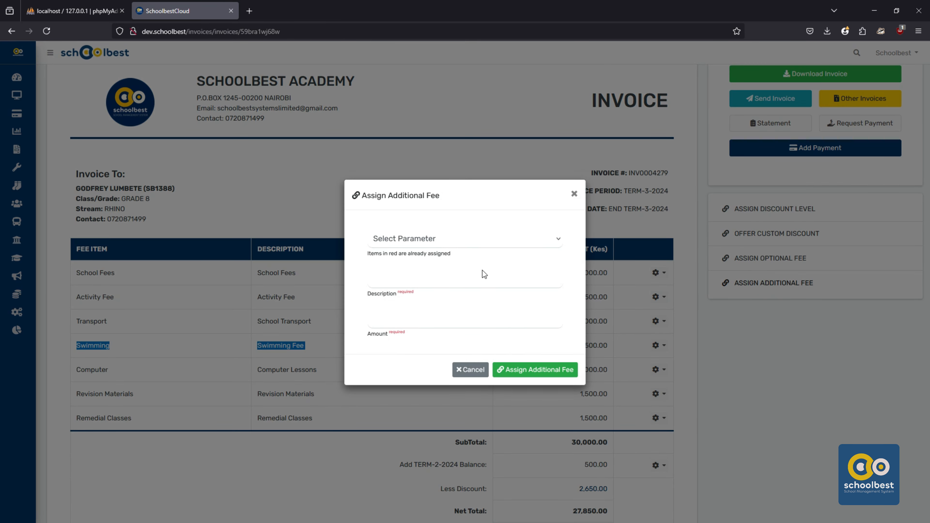
{"action": "left_click", "coordinate": [430, 243]}
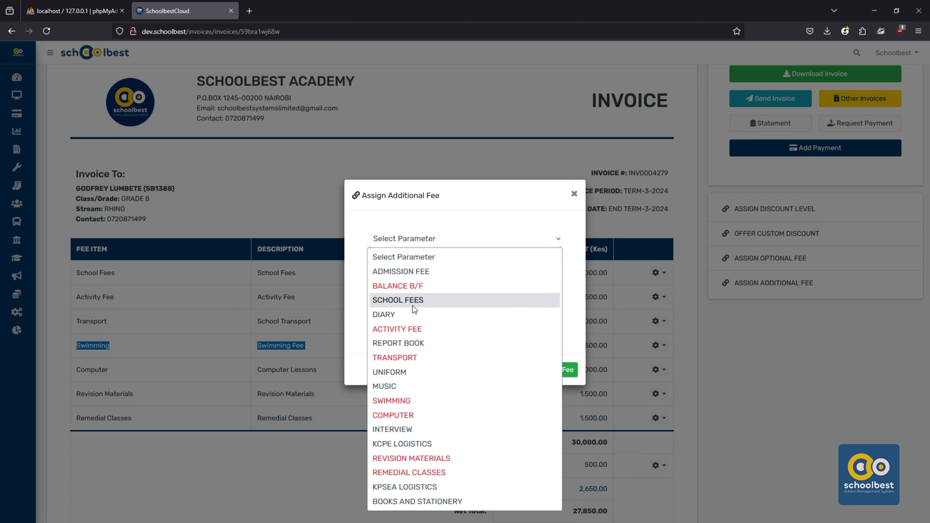
{"action": "left_click", "coordinate": [387, 314]}
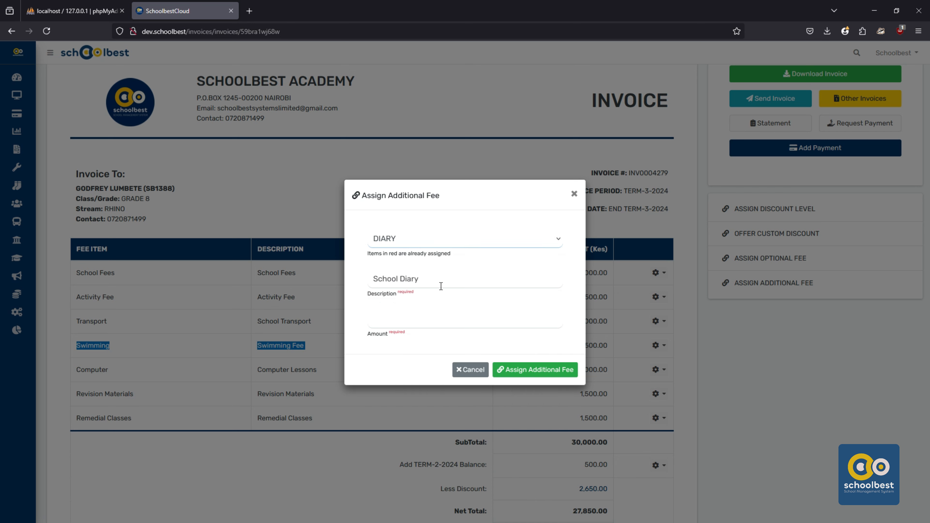
{"action": "left_click", "coordinate": [399, 314]}
{"action": "type", "text": "5"}
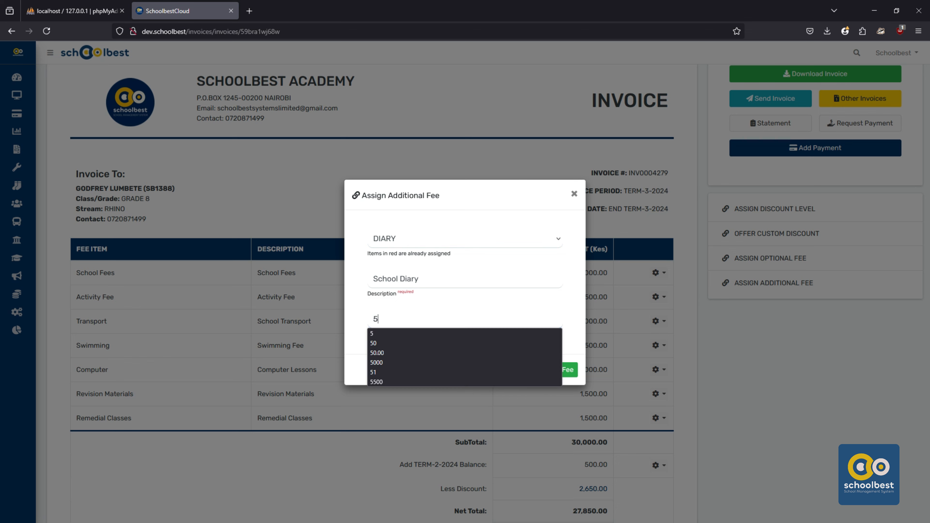
{"action": "type", "text": "00"}
{"action": "left_click", "coordinate": [359, 316]}
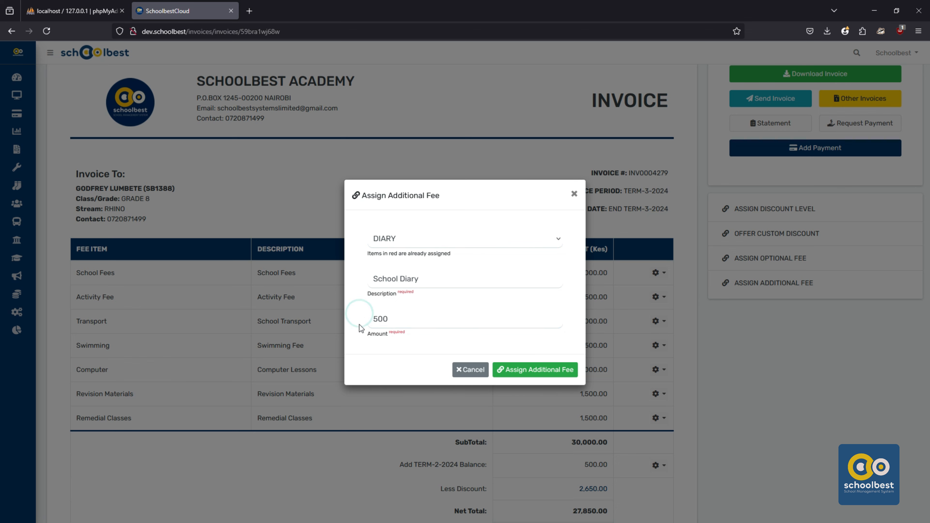
{"action": "left_click", "coordinate": [533, 369]}
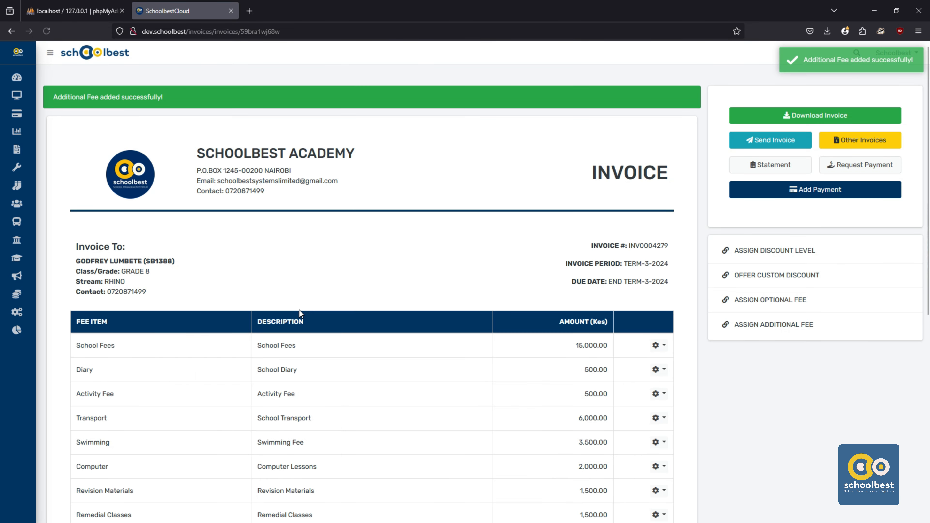
Review the Diary line, the totals and the payment details on the updated invoice
{"action": "left_click_drag", "start_coordinate": [74, 320], "coordinate": [624, 322]}
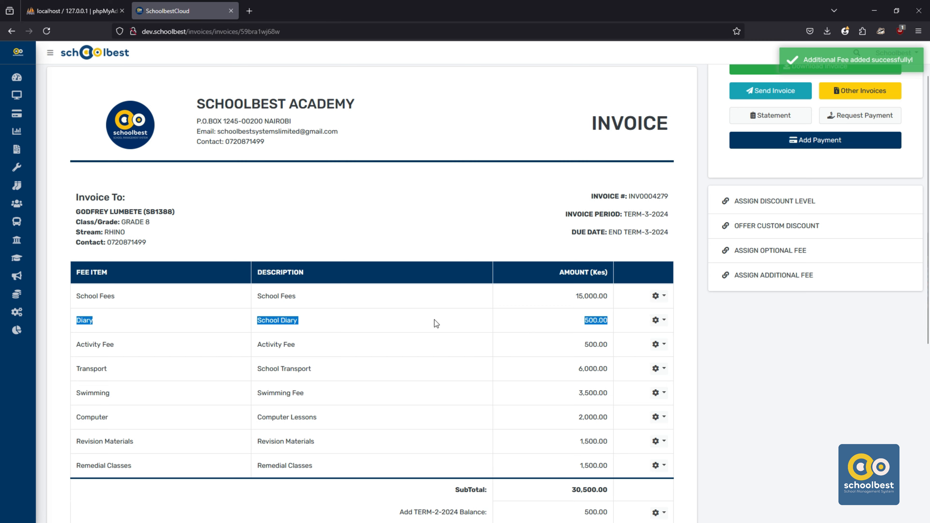
{"action": "scroll", "coordinate": [435, 320], "scroll_direction": "down", "scroll_amount": 5}
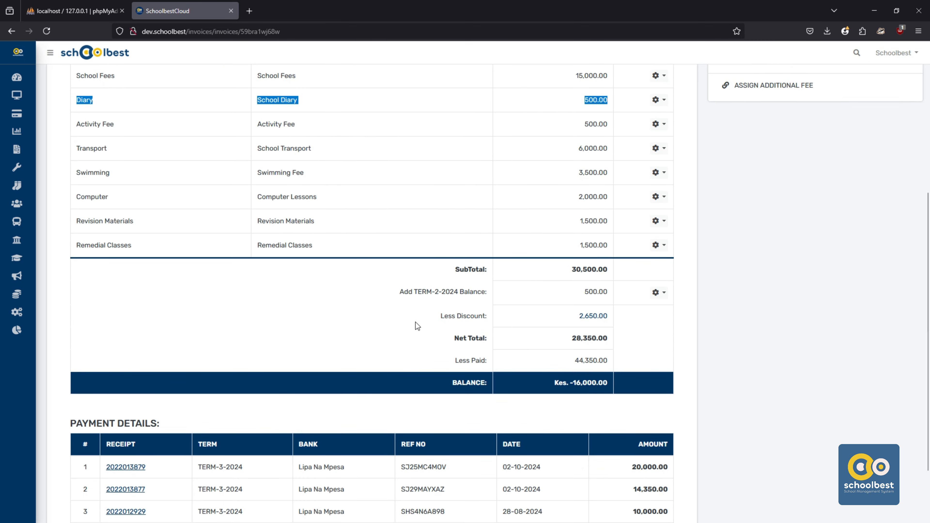
{"action": "scroll", "coordinate": [416, 322], "scroll_direction": "down", "scroll_amount": 2}
{"action": "scroll", "coordinate": [416, 322], "scroll_direction": "up", "scroll_amount": 7}
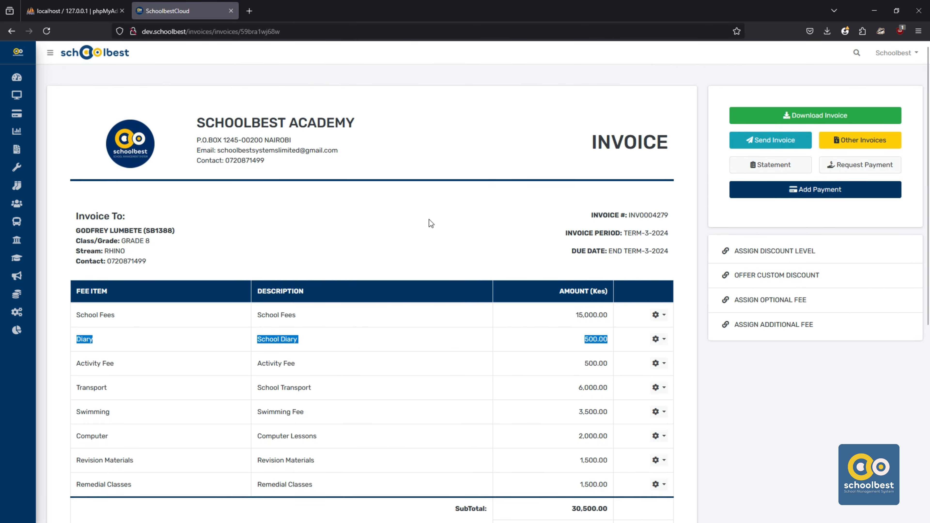
{"action": "left_click", "coordinate": [429, 221]}
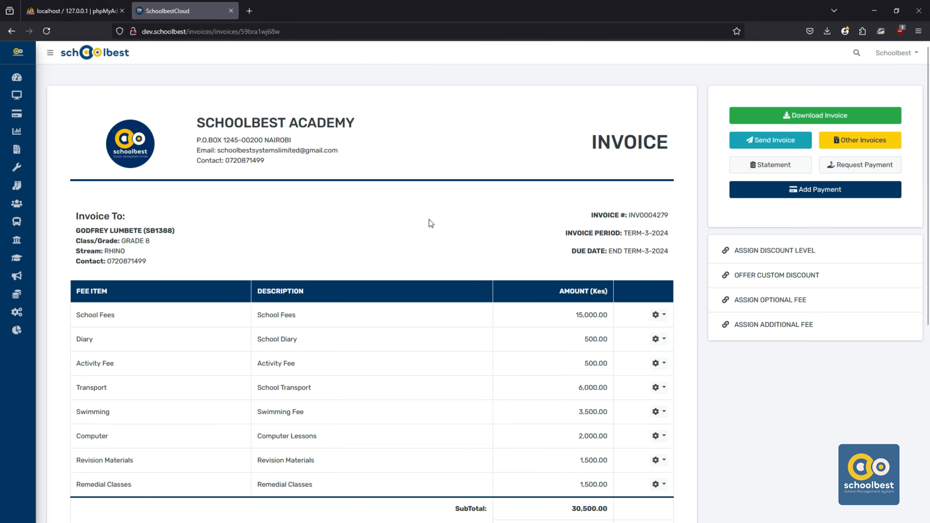